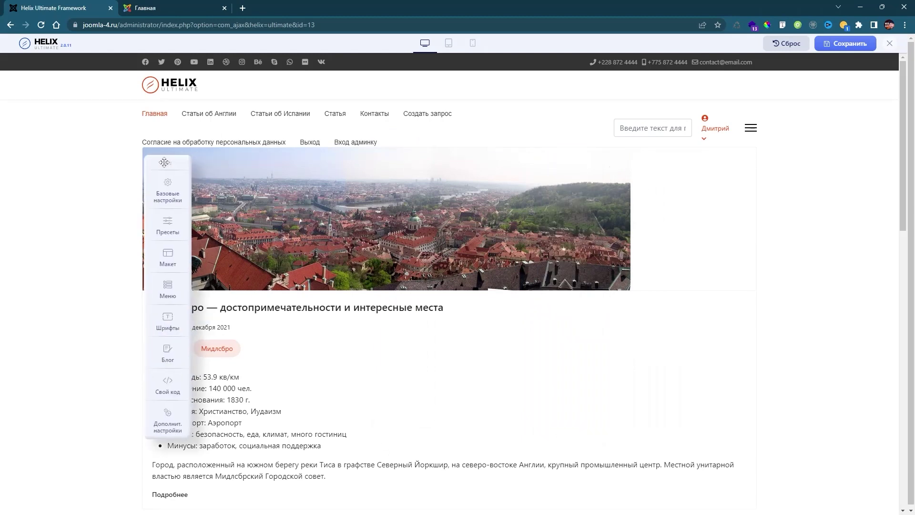
# - Move the floating template settings toolbar out of the page content into the blank margin and check that its basic settings open there
pyautogui.click(133, 196)
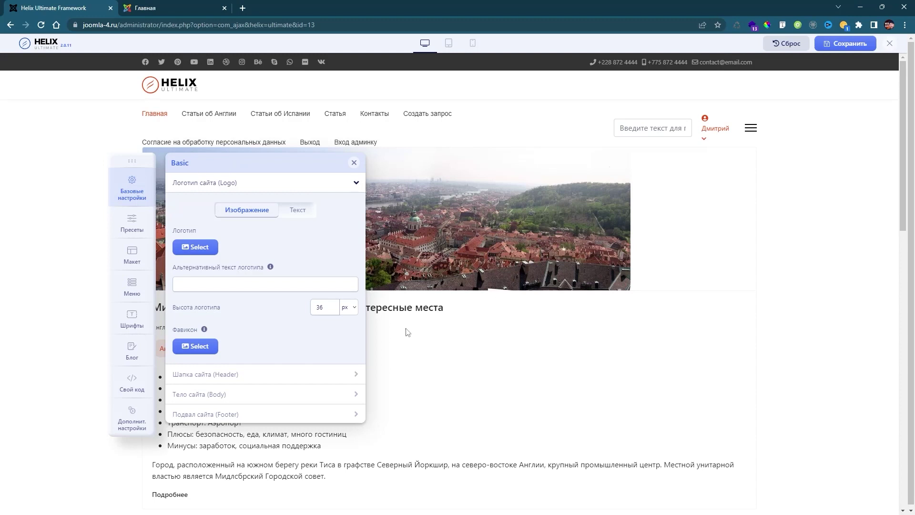
pyautogui.moveTo(134, 161); pyautogui.dragTo(615, 150)
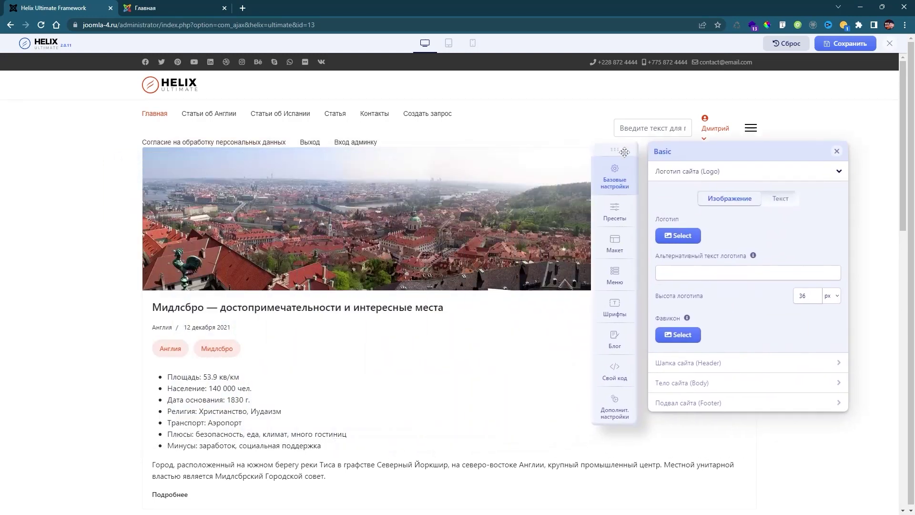
pyautogui.click(836, 151)
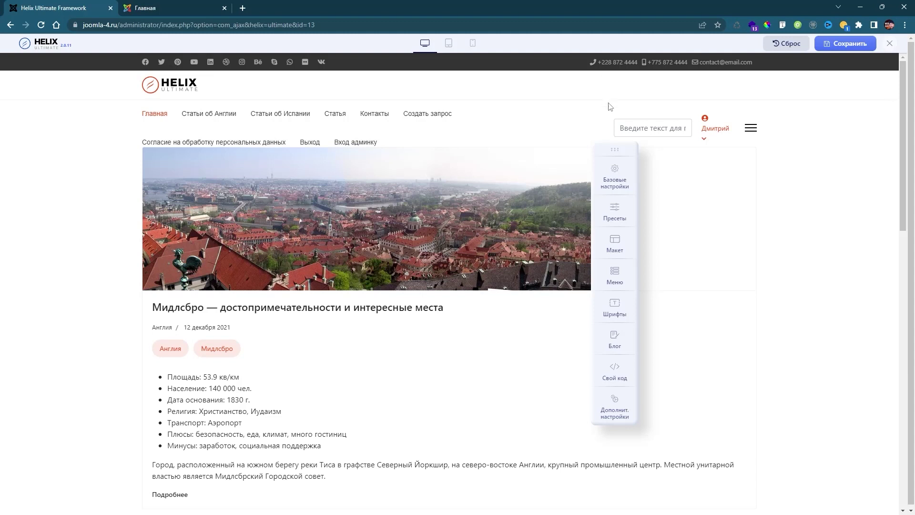
pyautogui.moveTo(615, 149); pyautogui.dragTo(843, 124)
pyautogui.click(842, 153)
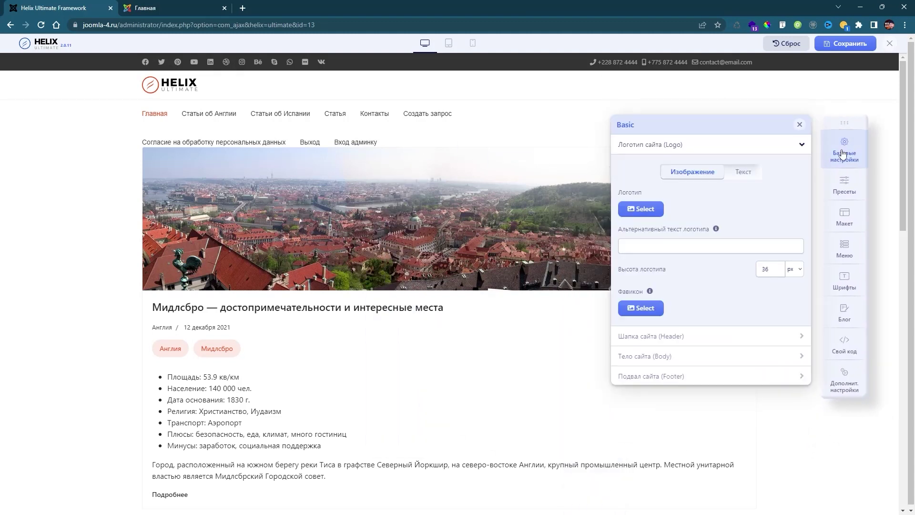
pyautogui.click(800, 124)
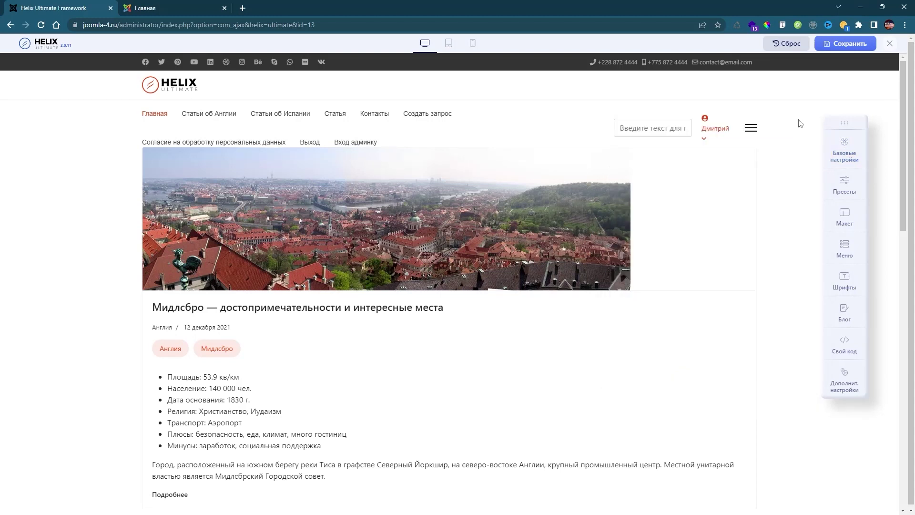
# - In the basic settings' Логотип сайта (Logo) section, set the logo type to Текст
pyautogui.click(850, 161)
pyautogui.click(802, 144)
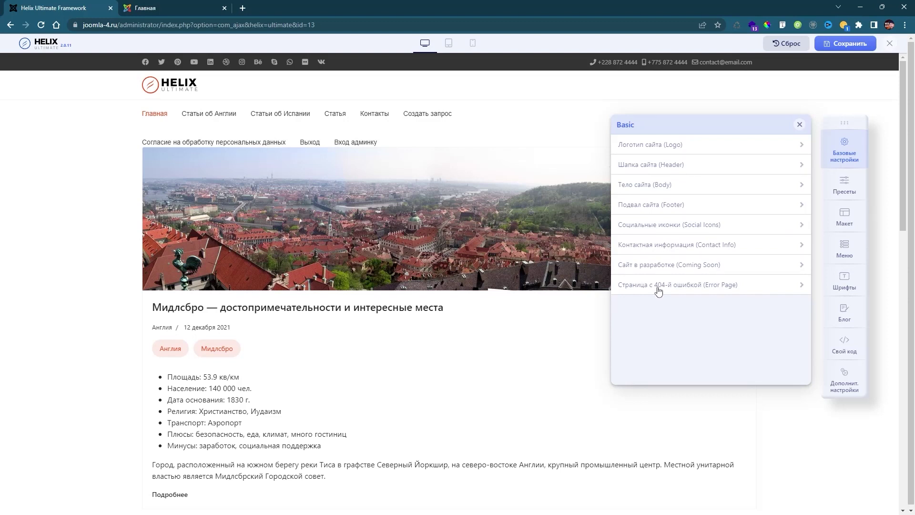
pyautogui.click(710, 150)
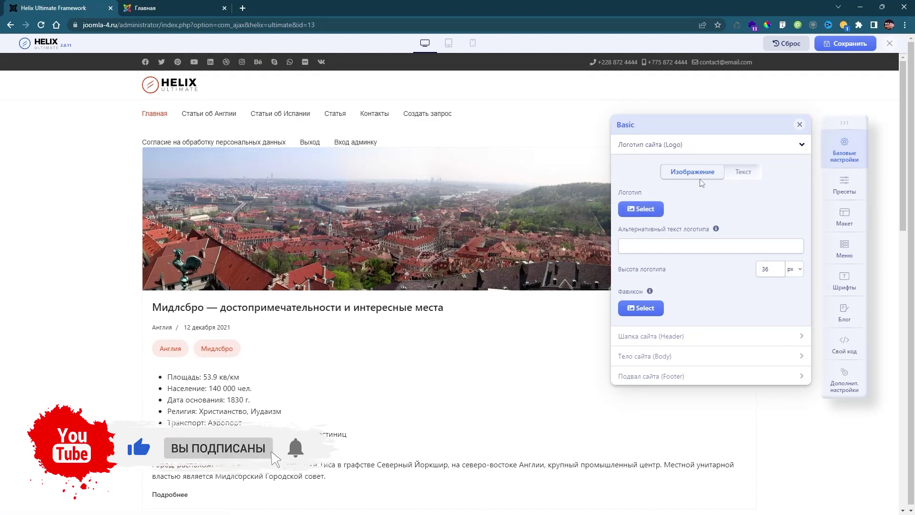
pyautogui.click(747, 180)
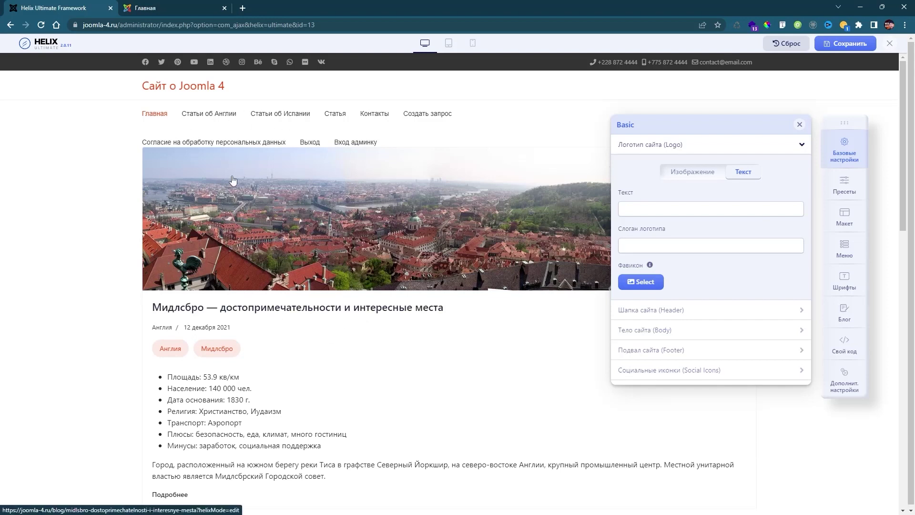
# - Save the template changes and reload the site's home page to check the logo in its header
pyautogui.hotkey('ctrl', 'Tab')
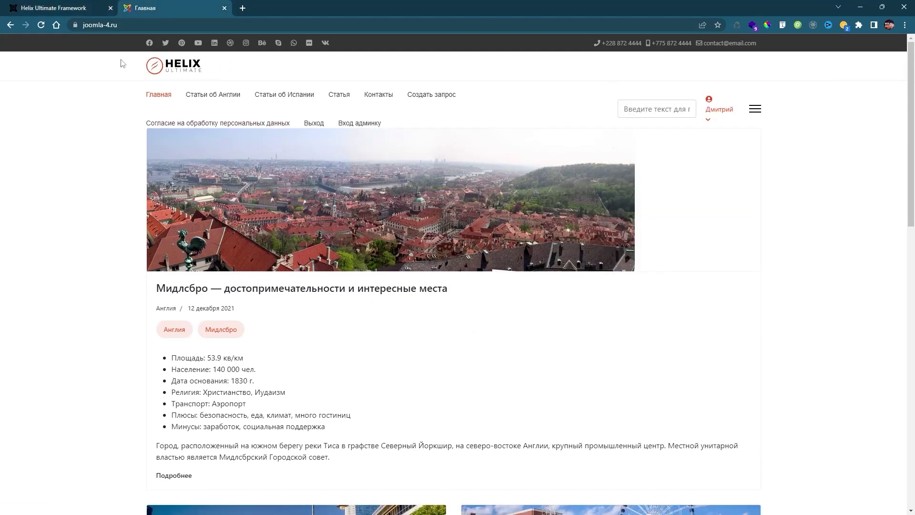
pyautogui.click(69, 8)
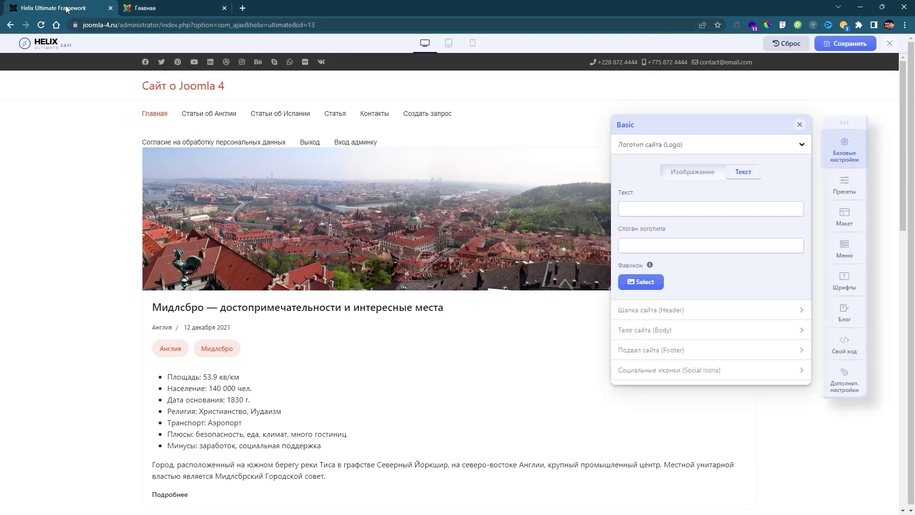
pyautogui.click(175, 8)
pyautogui.hotkey('ctrl', 'Tab')
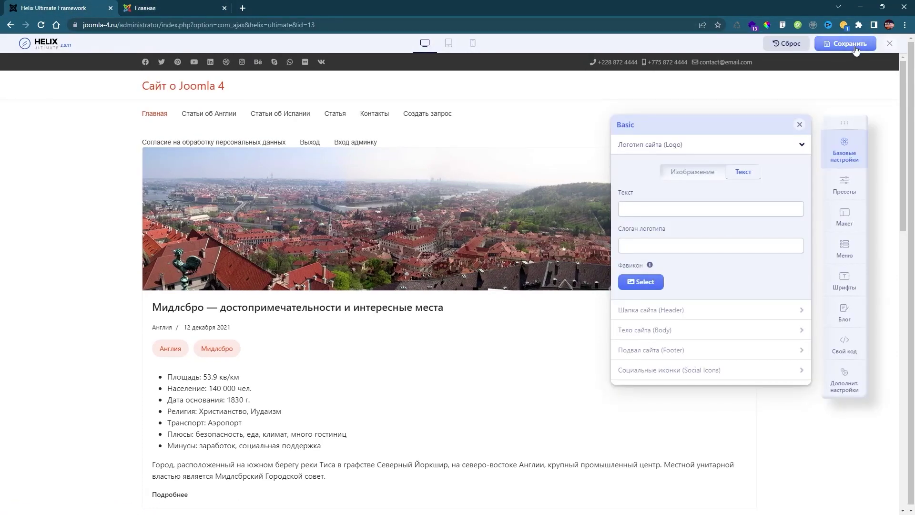
pyautogui.click(856, 48)
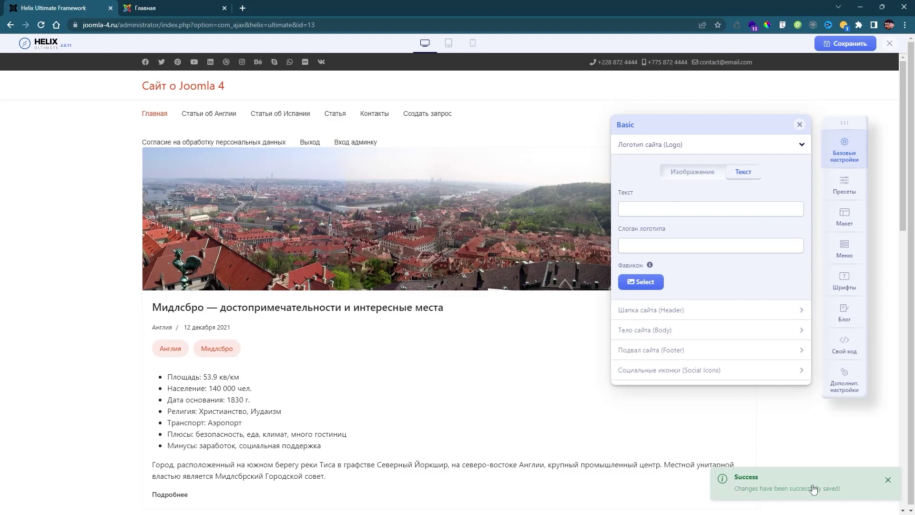
pyautogui.click(177, 7)
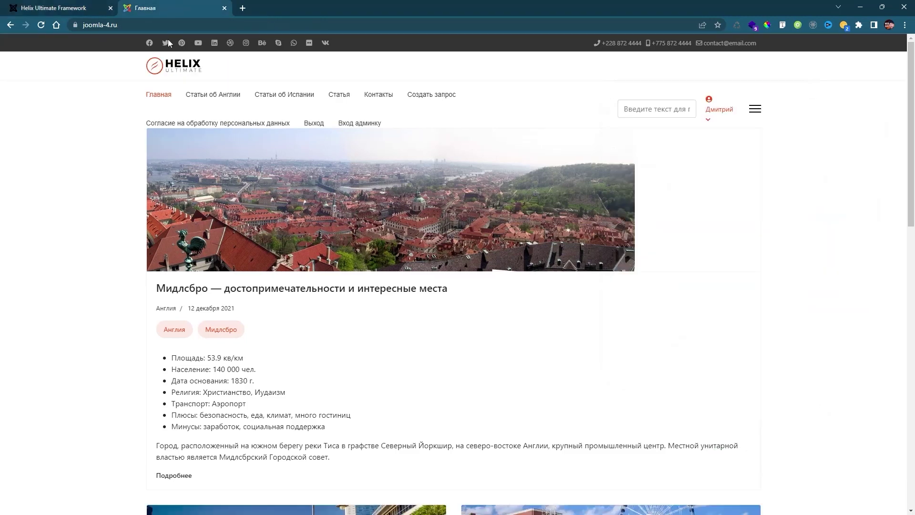
pyautogui.press('F5')
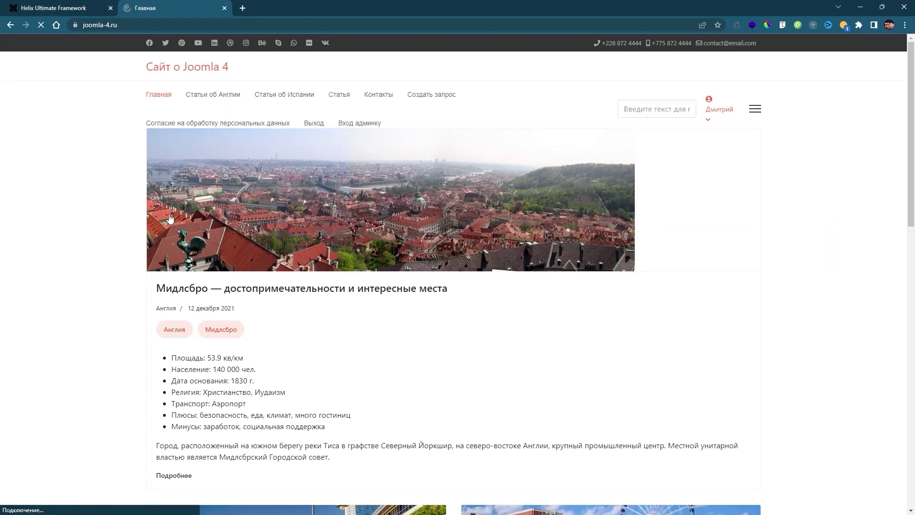
# - Back in the template settings, set the logo text to "турагентство Остров" and the logo slogan to "С нами в путешествие"
pyautogui.click(55, 8)
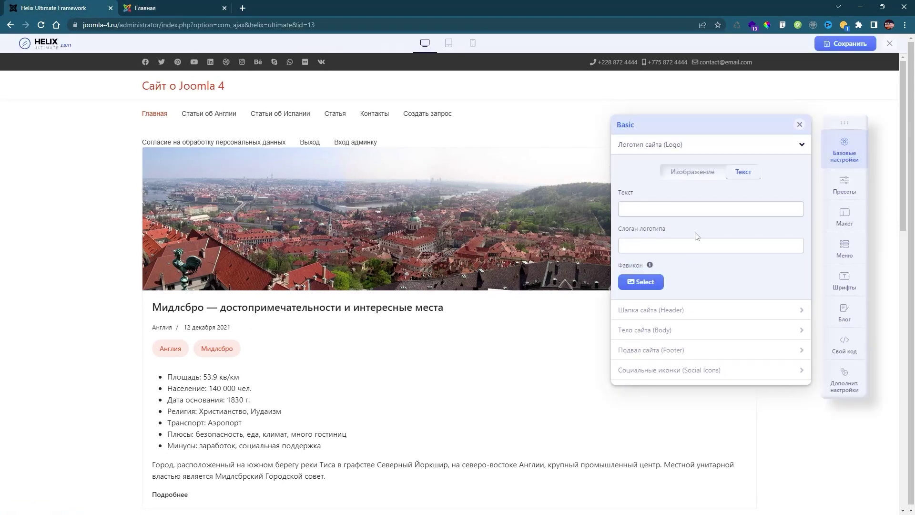
pyautogui.click(688, 207)
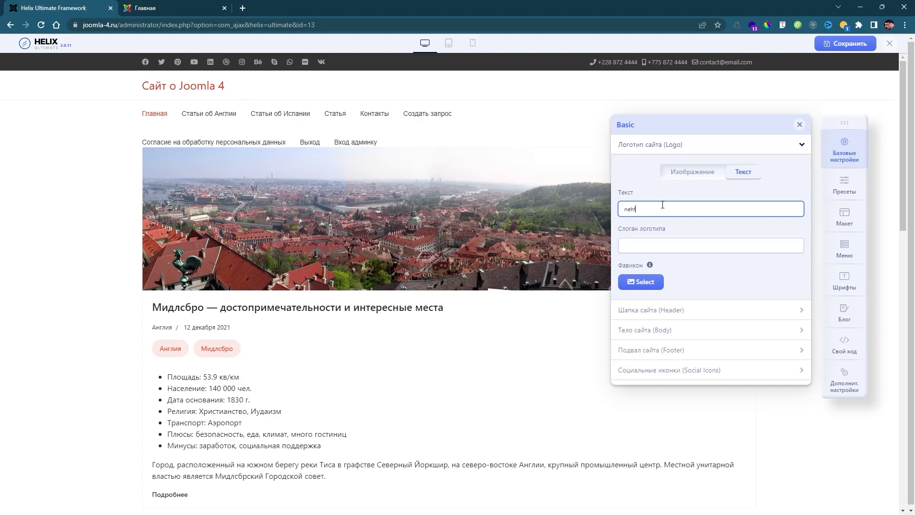
pyautogui.write('ство Остров')
pyautogui.click(662, 189)
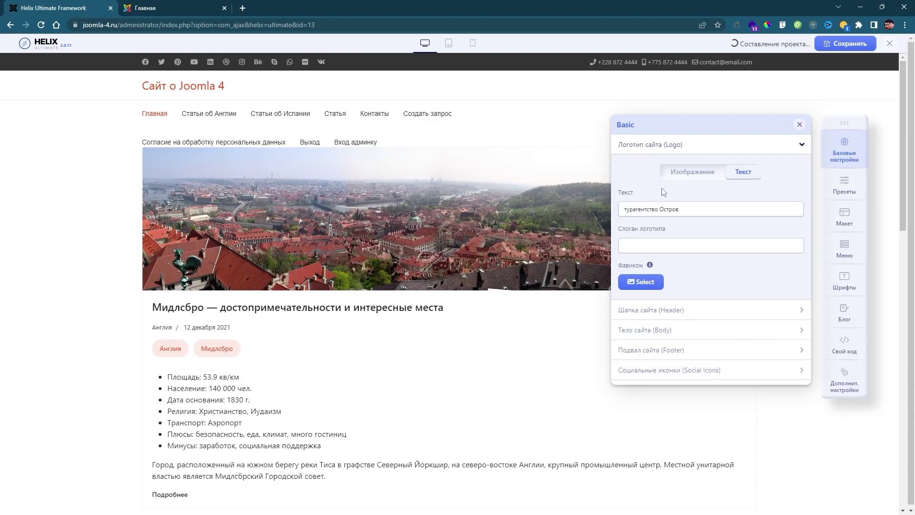
pyautogui.click(679, 246)
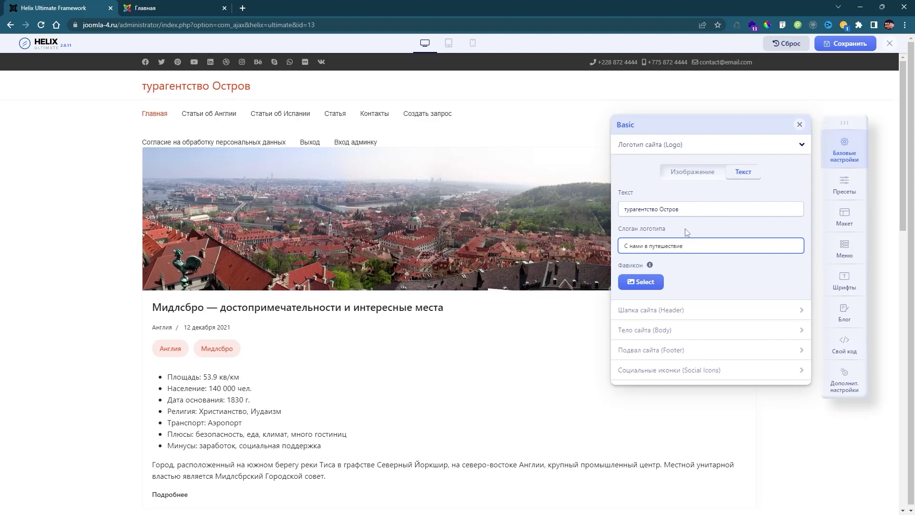
pyautogui.click(697, 229)
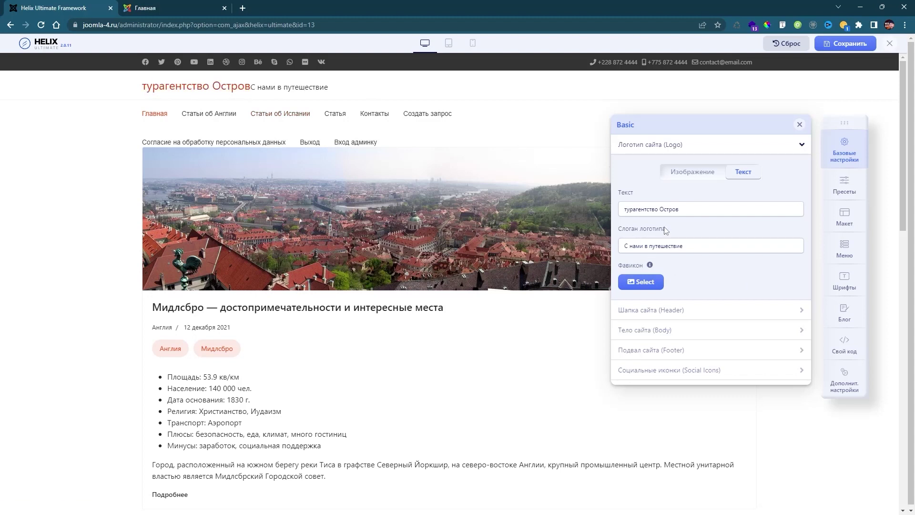
# - Clear both the logo text and the logo slogan
pyautogui.moveTo(680, 210); pyautogui.dragTo(621, 211)
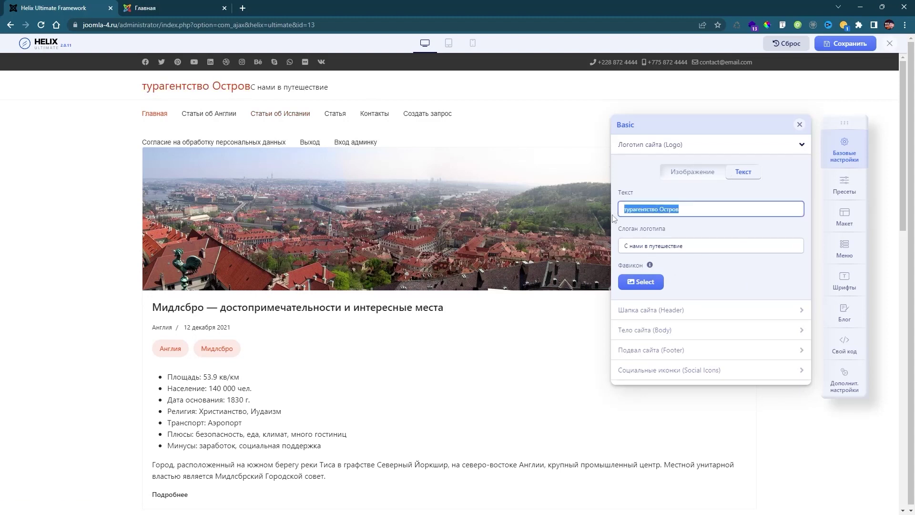
pyautogui.press('BackSpace')
pyautogui.moveTo(695, 248); pyautogui.dragTo(615, 245)
pyautogui.press('BackSpace')
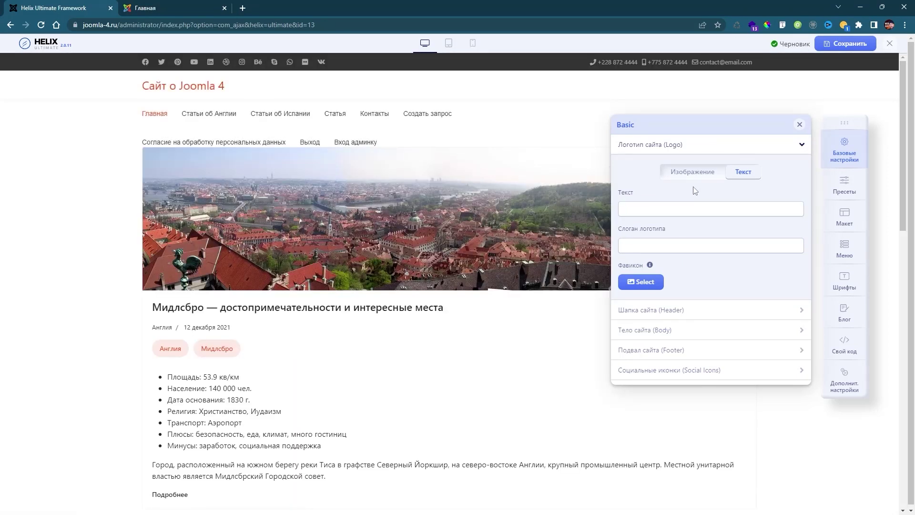
# - Set the logo type to Изображение, open the logo's image library and locate logo-demo.svg in the DOWNLOADS (E:) folder
pyautogui.click(691, 175)
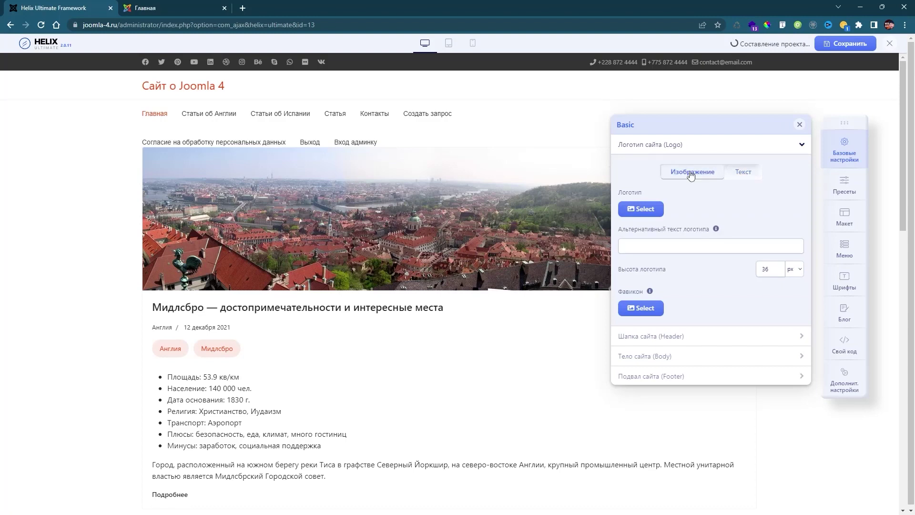
pyautogui.click(627, 204)
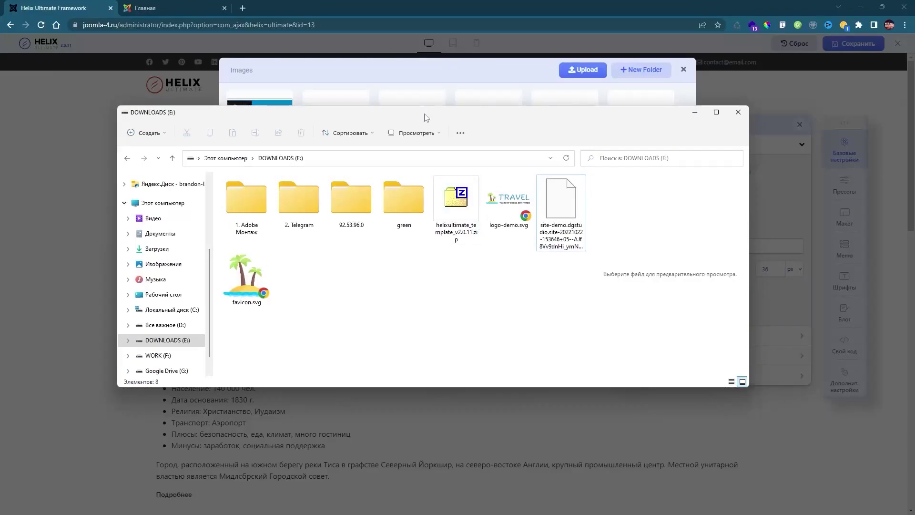
pyautogui.moveTo(425, 117); pyautogui.dragTo(490, 263)
pyautogui.click(536, 358)
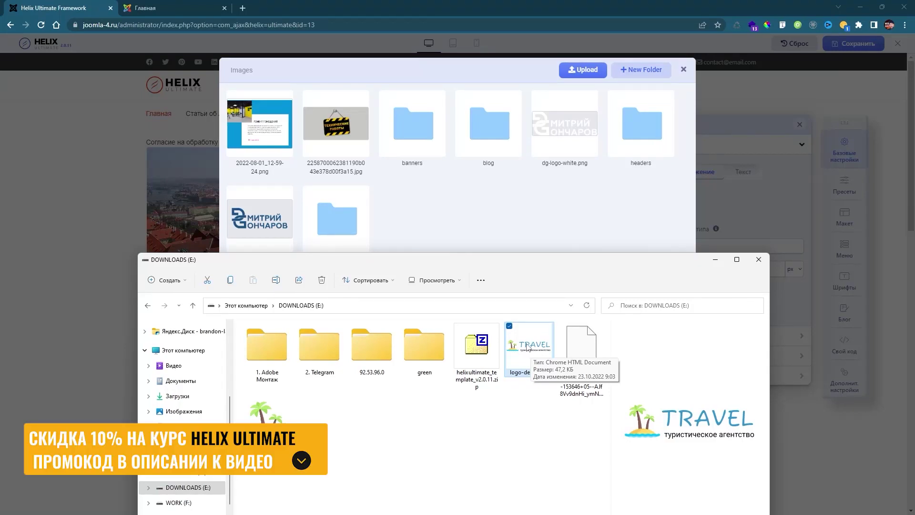
# - Capture the upper part of the site's home page as a screenshot, draw a red rectangle over the site title, and close the screenshot editor
pyautogui.click(143, 8)
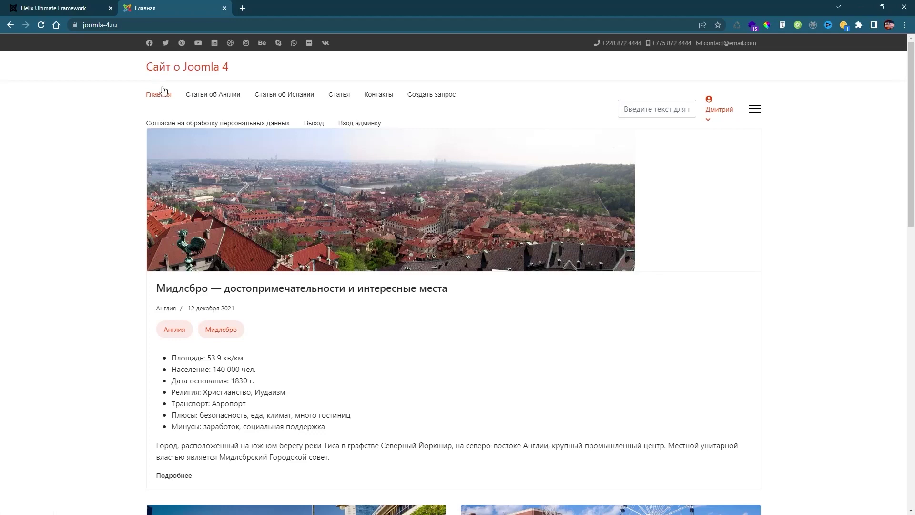
pyautogui.press('Print')
pyautogui.moveTo(103, 35); pyautogui.dragTo(465, 330)
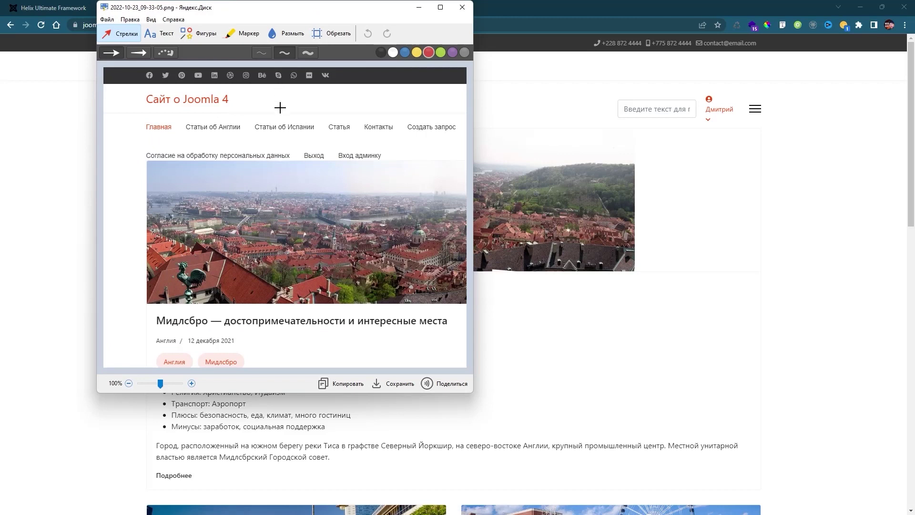
pyautogui.click(186, 35)
pyautogui.moveTo(151, 87); pyautogui.dragTo(245, 111)
pyautogui.moveTo(244, 110); pyautogui.dragTo(210, 135)
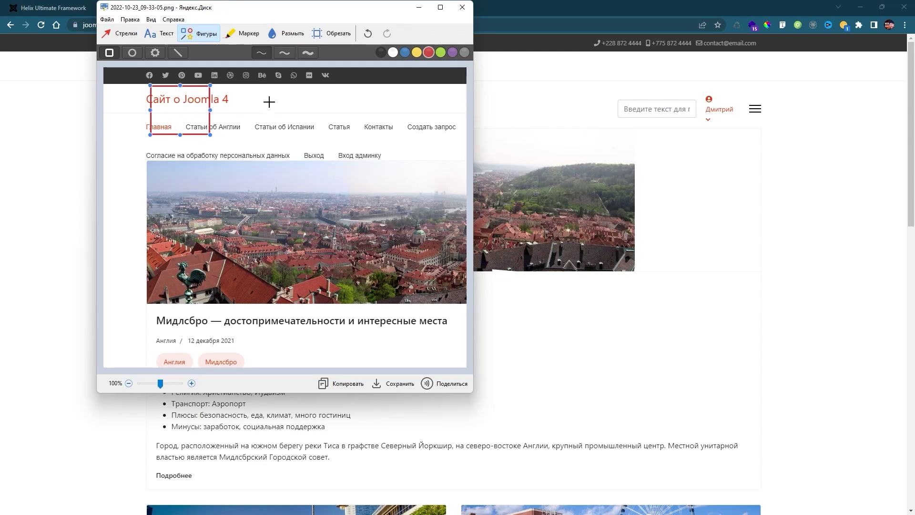
pyautogui.click(462, 7)
# - Examine how the header with the site title behaves over the home page's articles
pyautogui.scroll(-3, 561, 241)
pyautogui.scroll(-2, 562, 242)
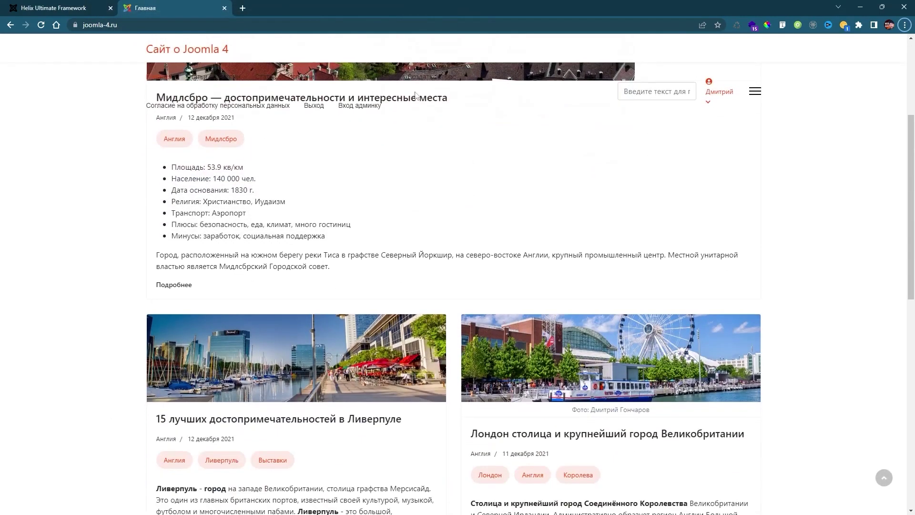
pyautogui.scroll(-5, 536, 174)
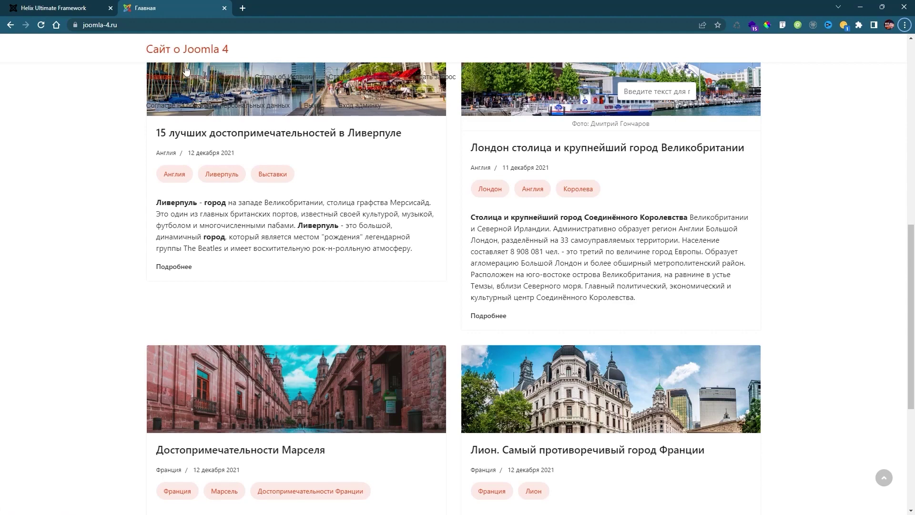
pyautogui.scroll(10, 200, 71)
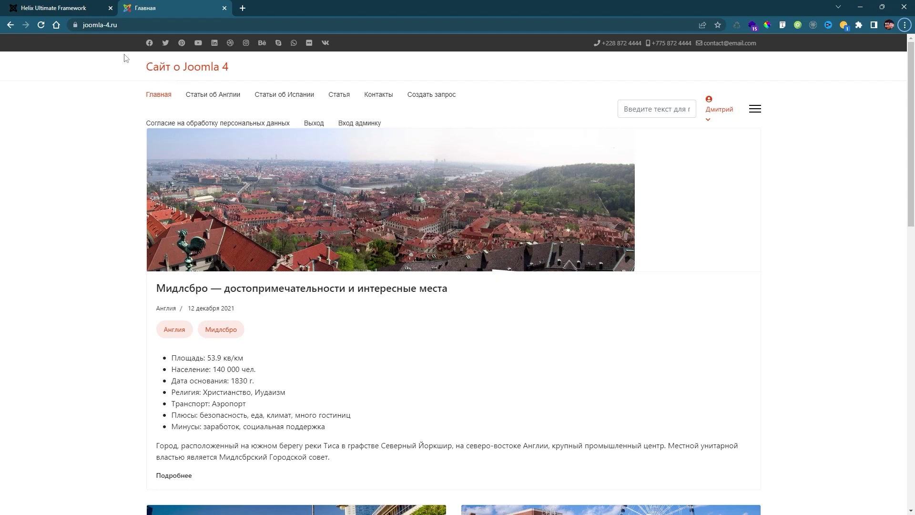
# - Try to add logo-demo.svg from the DOWNLOADS (E:) folder straight into the template's image library, and close the browser tab showing the file
pyautogui.moveTo(55, 10)
pyautogui.click(59, 8)
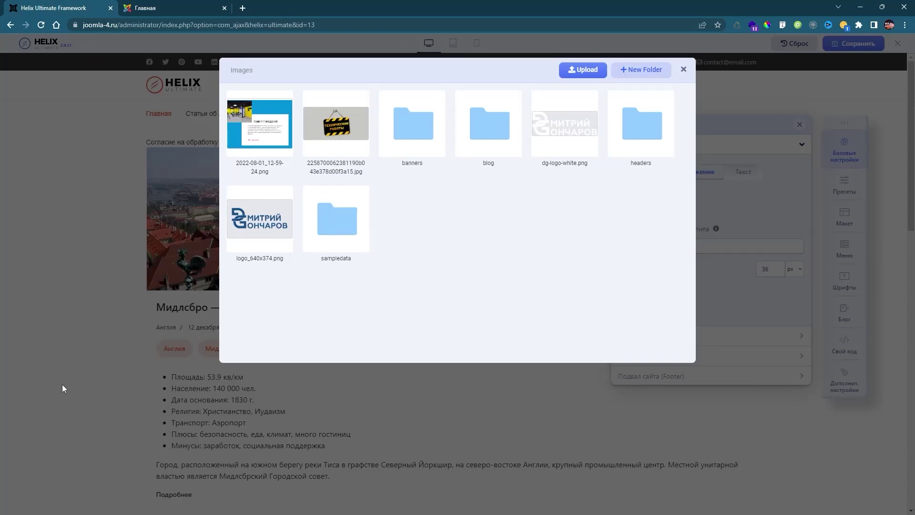
pyautogui.hotkey('alt', 'Tab')
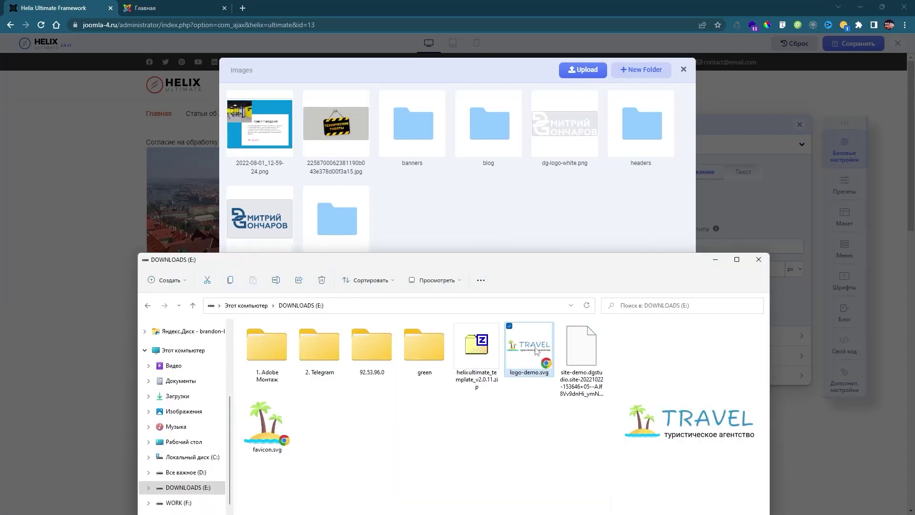
pyautogui.moveTo(536, 352); pyautogui.dragTo(447, 215)
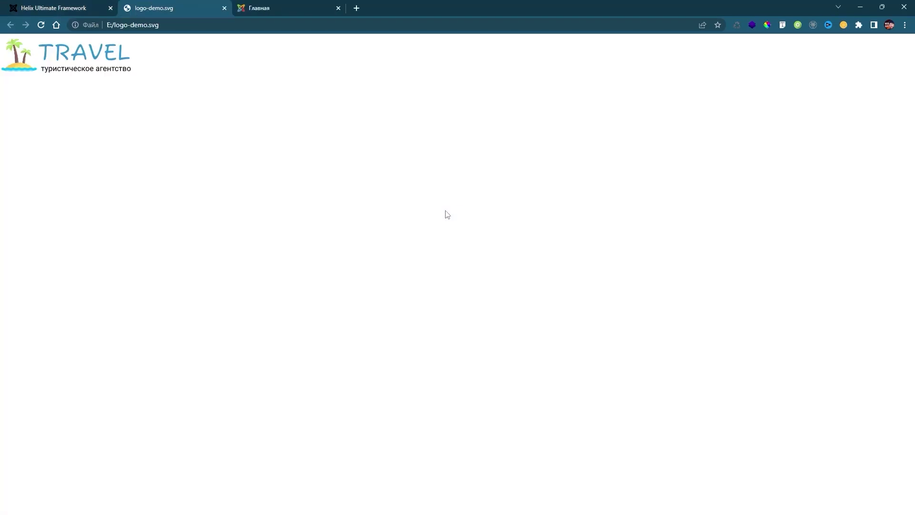
pyautogui.click(225, 8)
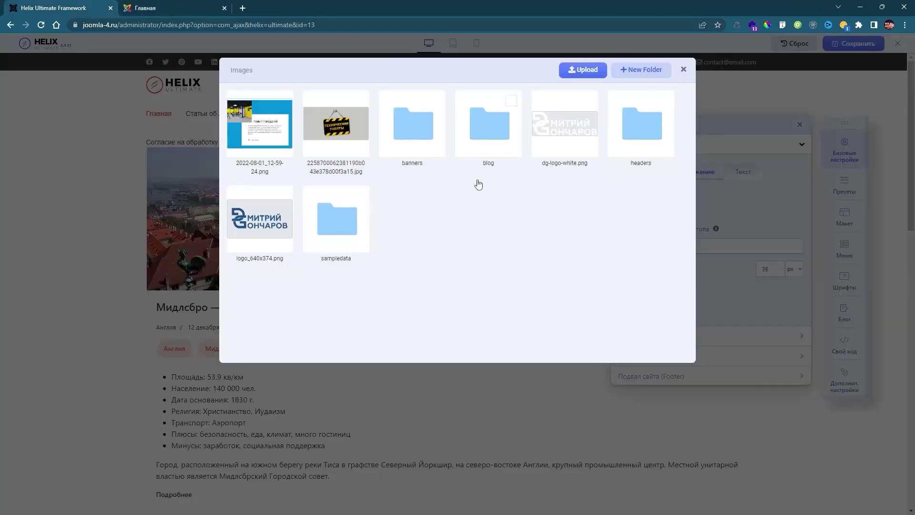
# - Upload logo-demo.svg from the DOWNLOADS (E:) folder to the image library and select it as the site logo
pyautogui.click(585, 70)
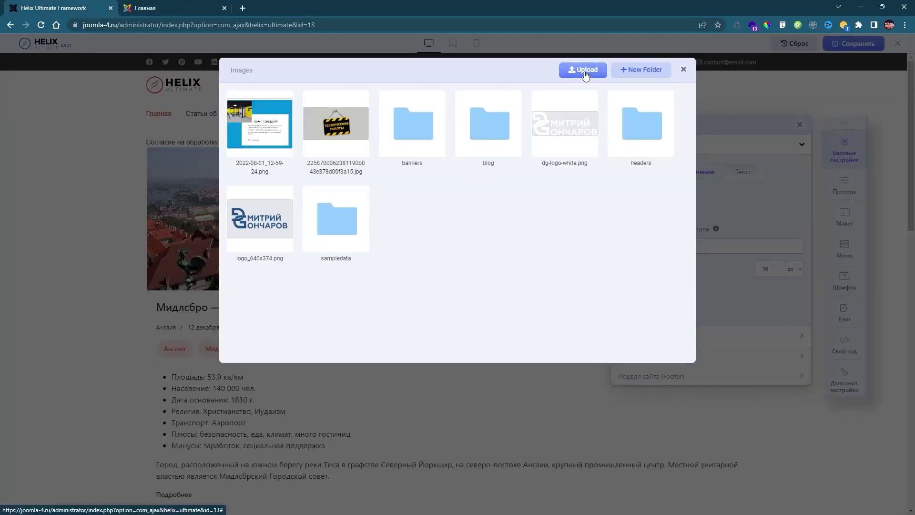
pyautogui.click(404, 85)
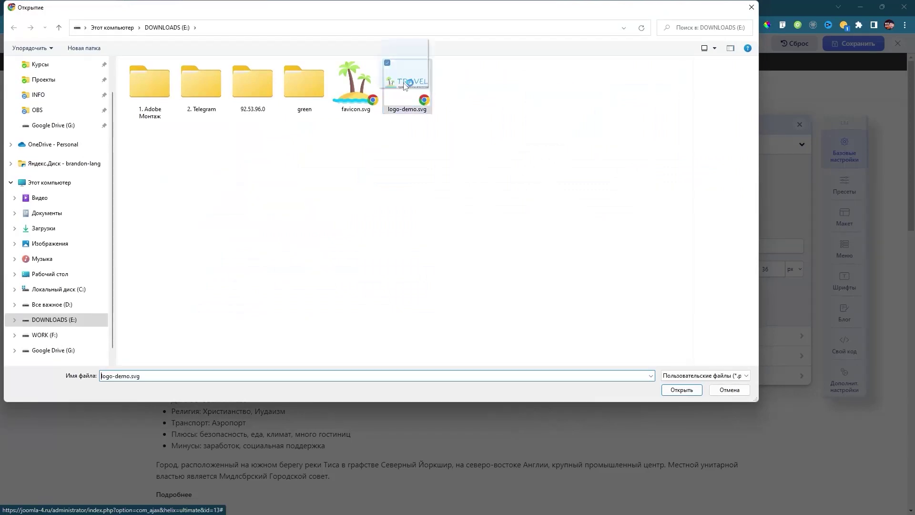
pyautogui.click(676, 391)
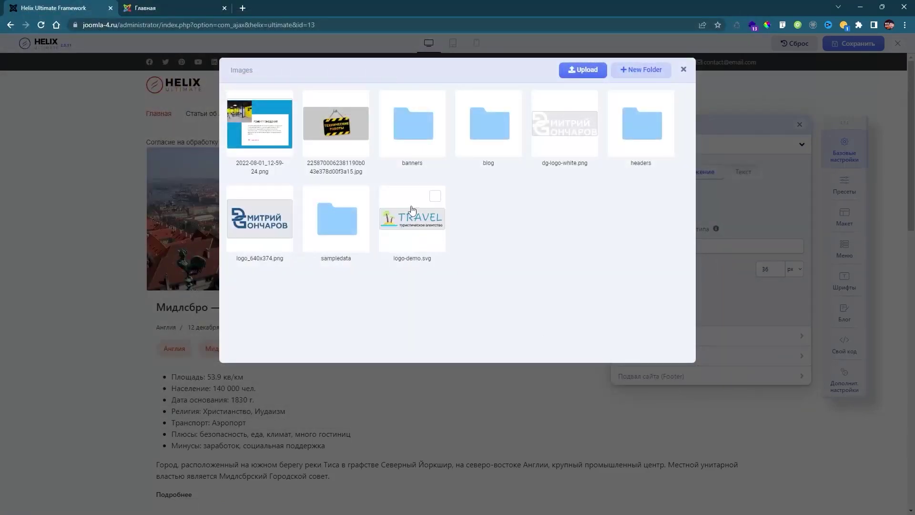
pyautogui.click(435, 200)
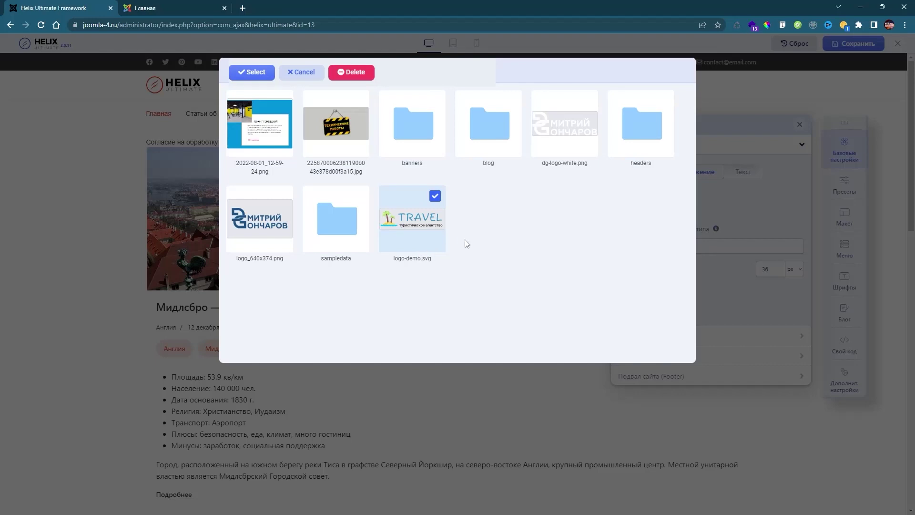
pyautogui.click(252, 72)
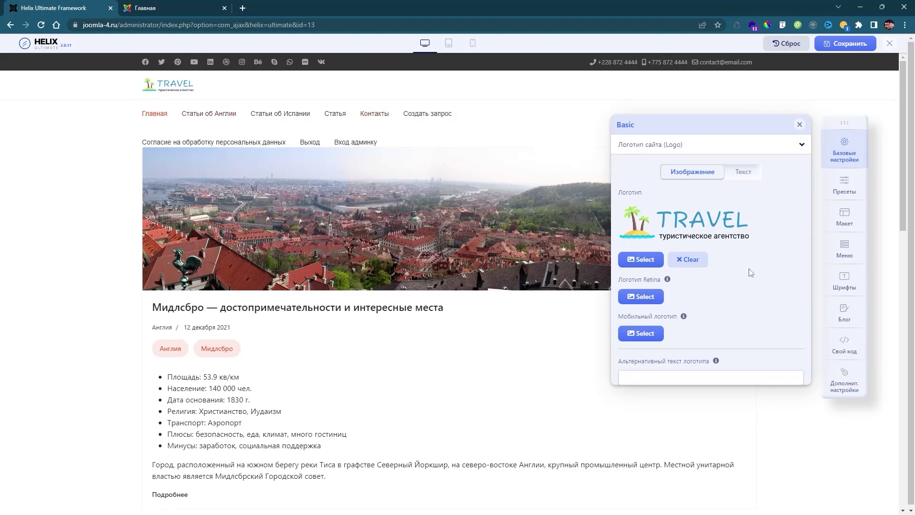
# - Read the descriptions of the Логотип Retina and Мобильный логотип settings, and collapse them again
pyautogui.scroll(-1, 758, 269)
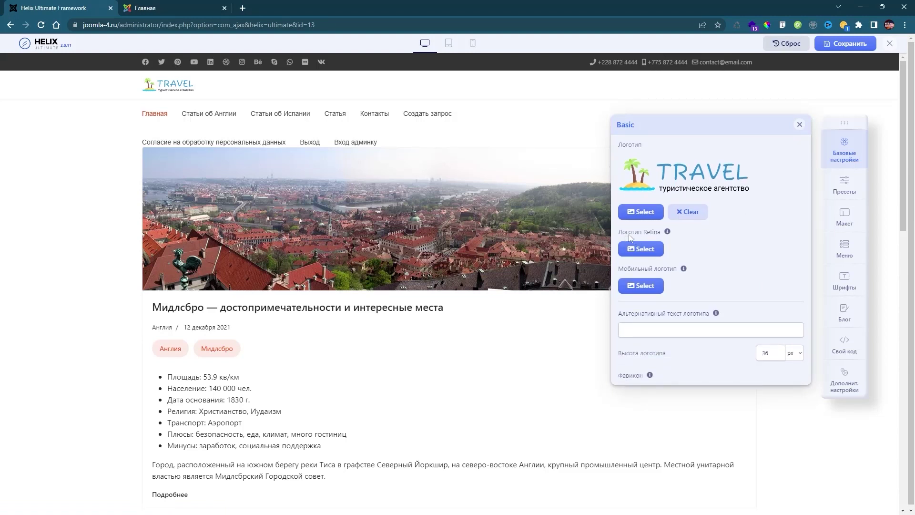
pyautogui.click(667, 233)
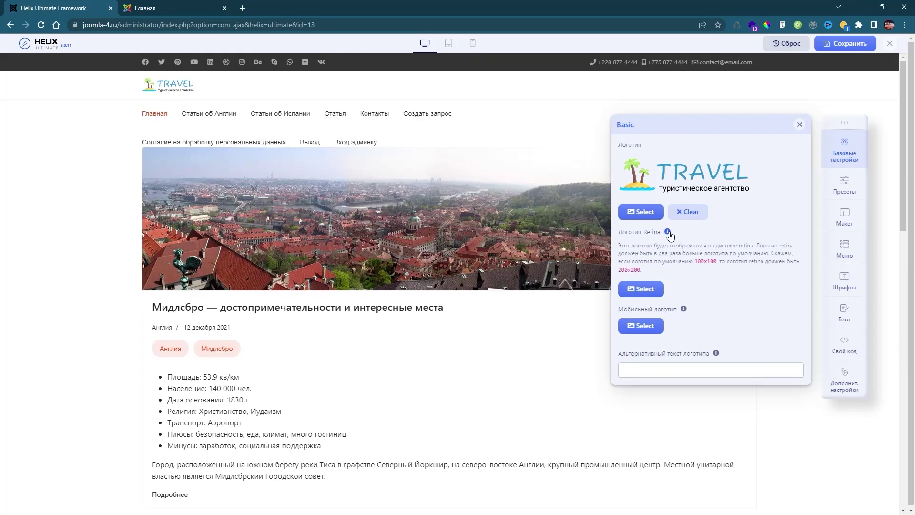
pyautogui.click(668, 233)
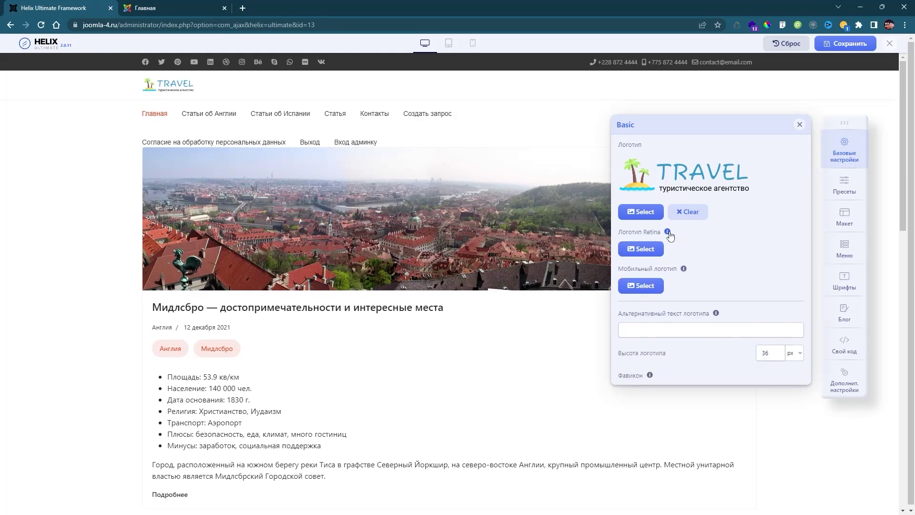
pyautogui.click(684, 269)
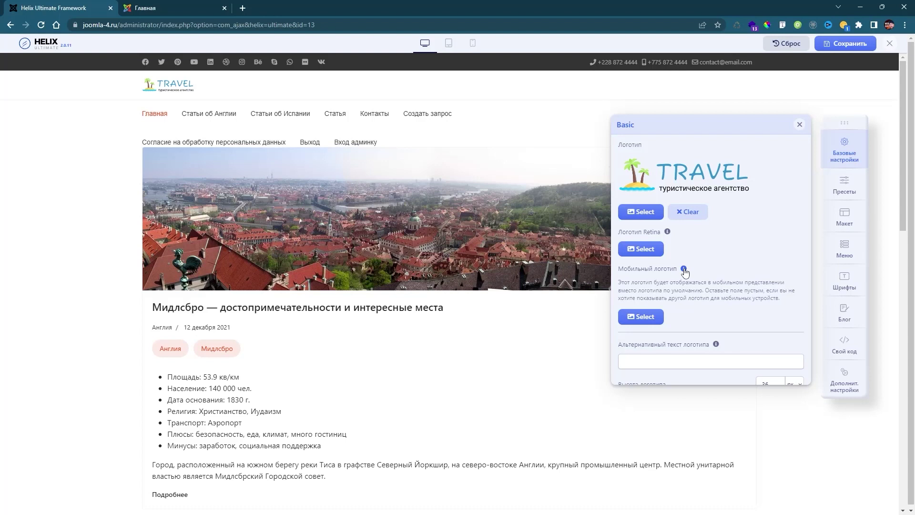
pyautogui.click(668, 232)
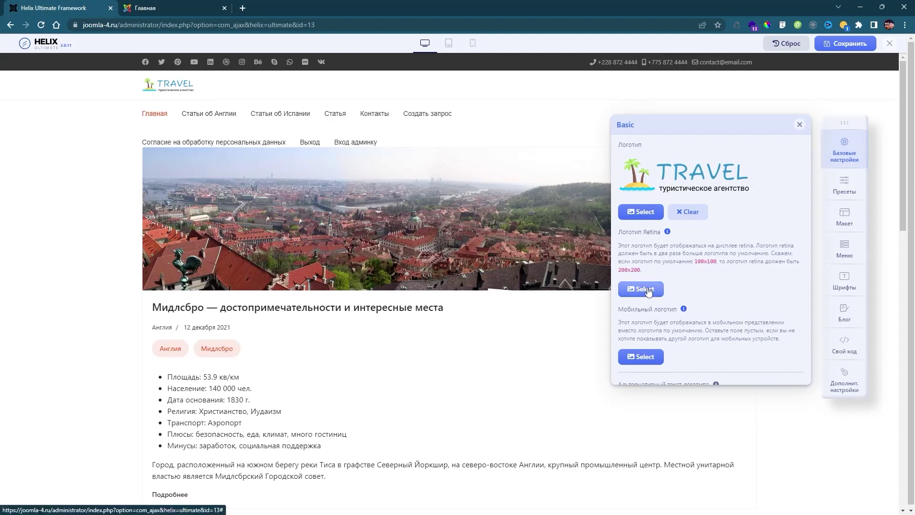
pyautogui.click(668, 232)
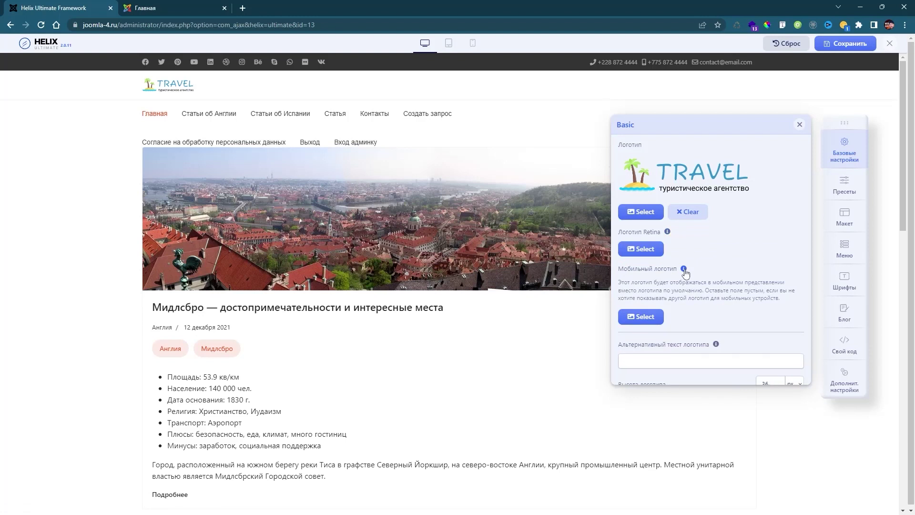
pyautogui.click(684, 269)
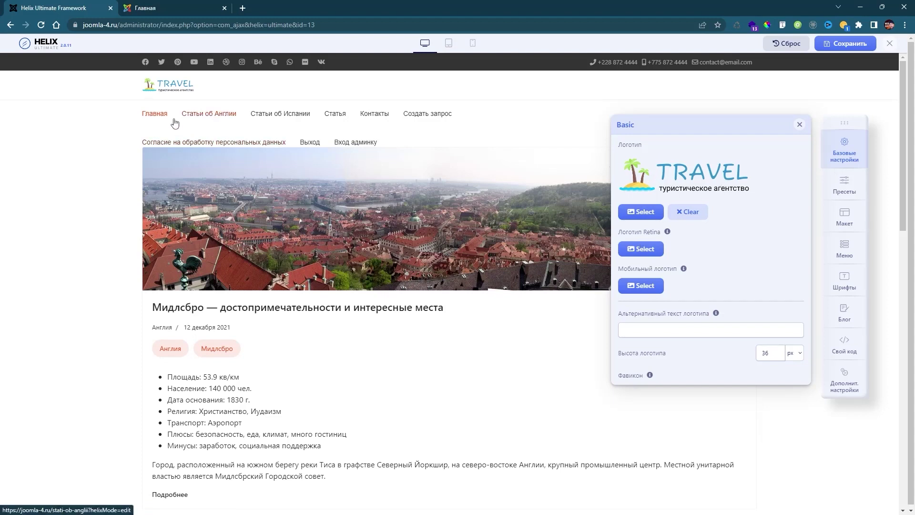
# - Enlarge the page to examine the sharpness of the header's SVG logo, and reset the page zoom to 100%
pyautogui.hotkey('ctrl', '+')
pyautogui.hotkey('ctrl', '+')
pyautogui.hotkey('ctrl', '+')
pyautogui.hotkey('ctrl', '+')
pyautogui.hotkey('ctrl', '+')
pyautogui.hotkey('ctrl', '+')
pyautogui.hotkey('ctrl', '+')
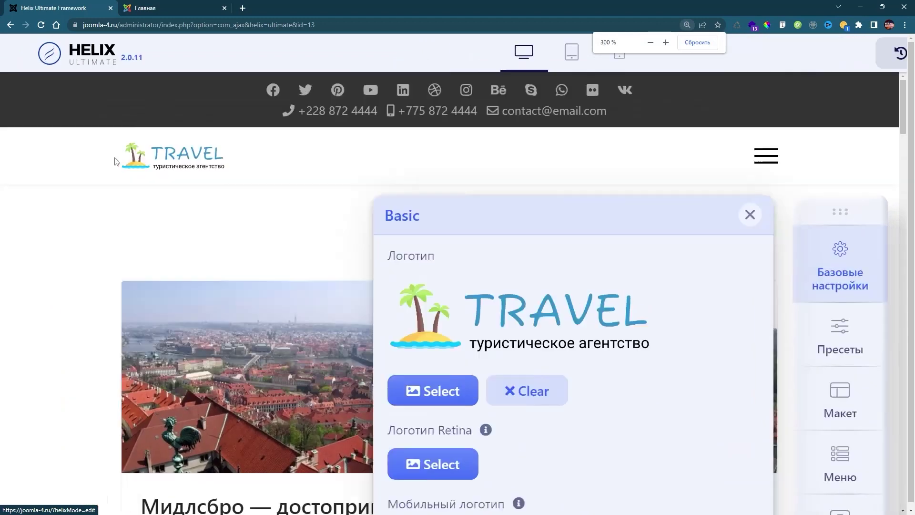
pyautogui.hotkey('ctrl', '+')
pyautogui.hotkey('ctrl', '+')
pyautogui.scroll(-3, 165, 299)
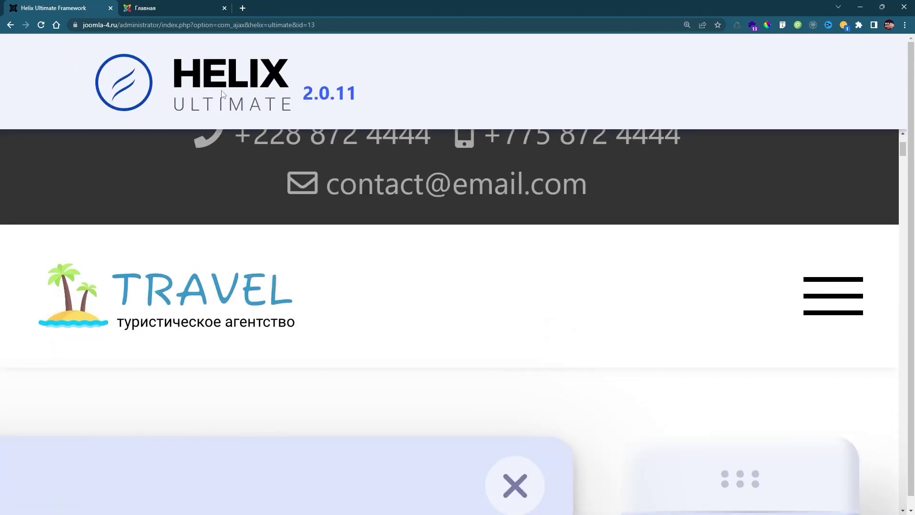
pyautogui.hotkey('ctrl', '-')
pyautogui.hotkey('ctrl', '-')
pyautogui.hotkey('ctrl', '-')
pyautogui.hotkey('ctrl', '-')
pyautogui.hotkey('ctrl', '-')
pyautogui.hotkey('ctrl', '-')
pyautogui.hotkey('ctrl', '-')
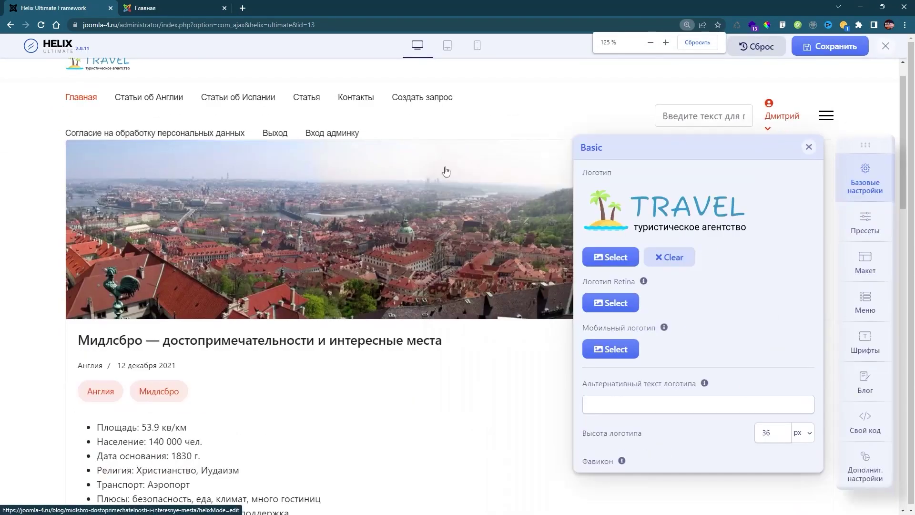
pyautogui.click(697, 42)
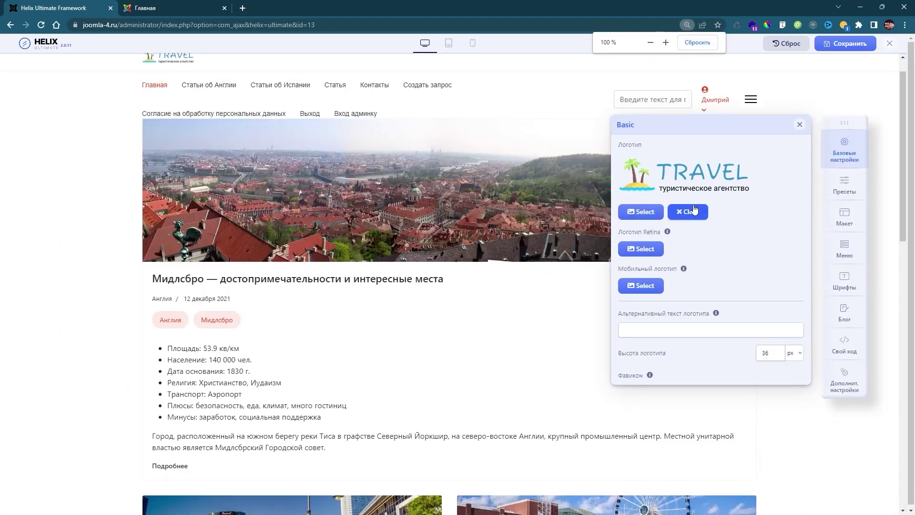
# - Review the Мобильный логотип description and the neighbouring logo image options
pyautogui.click(684, 268)
pyautogui.scroll(-1, 753, 266)
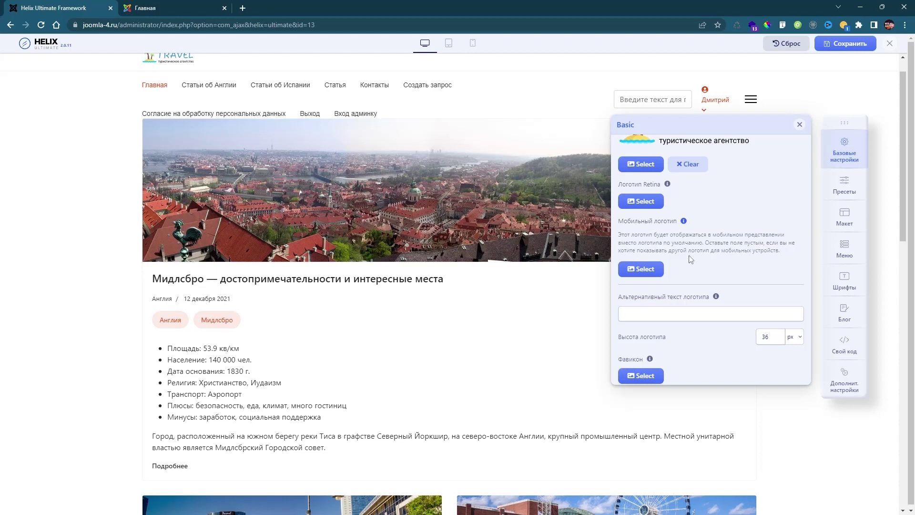
pyautogui.scroll(1, 679, 175)
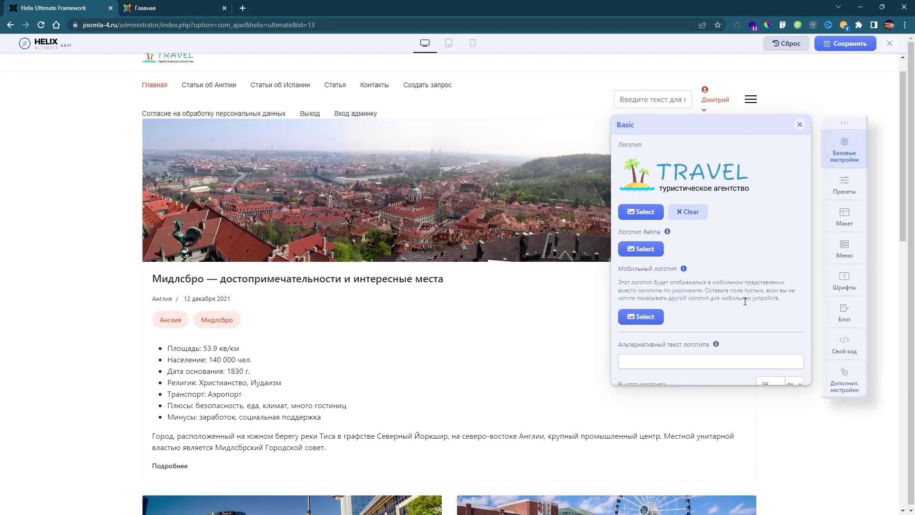
pyautogui.scroll(2, 746, 306)
pyautogui.scroll(2, 572, 286)
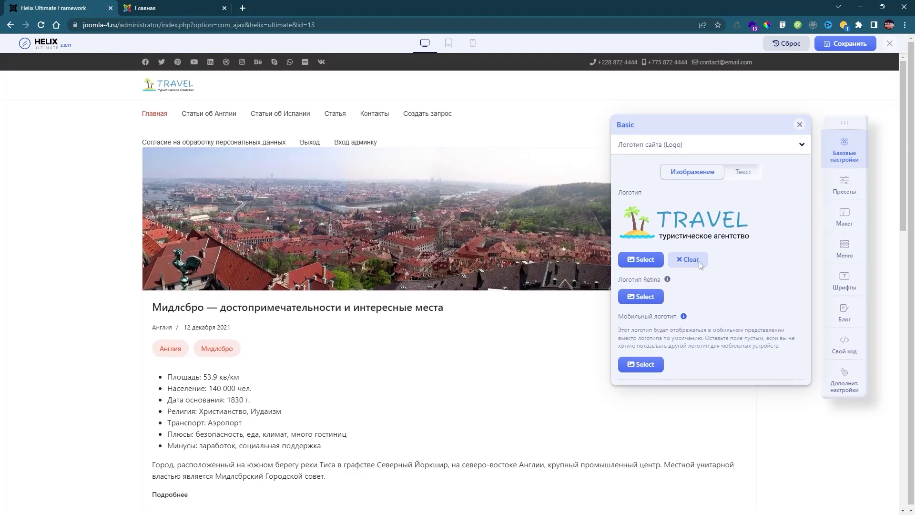
# - Set the logo's alternative text to "Турфирма Travel" and save the template settings
pyautogui.scroll(-2, 670, 291)
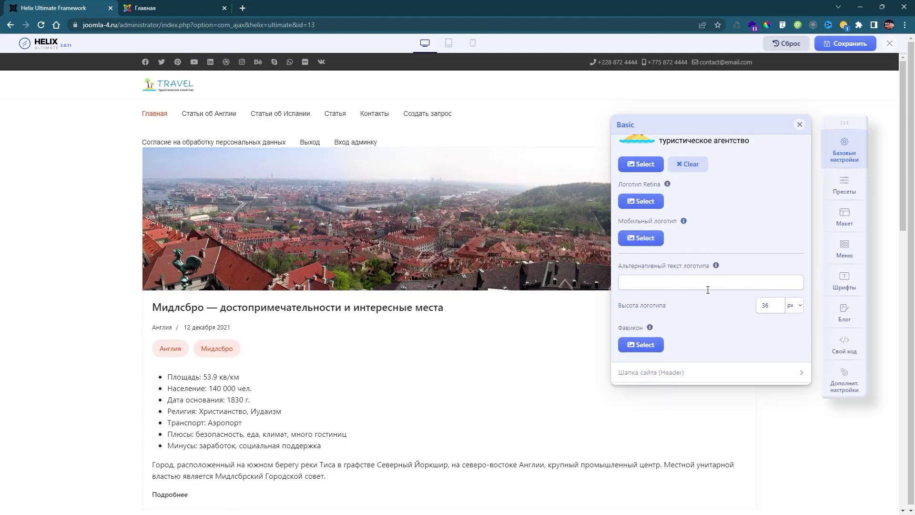
pyautogui.scroll(-1, 708, 290)
pyautogui.click(665, 234)
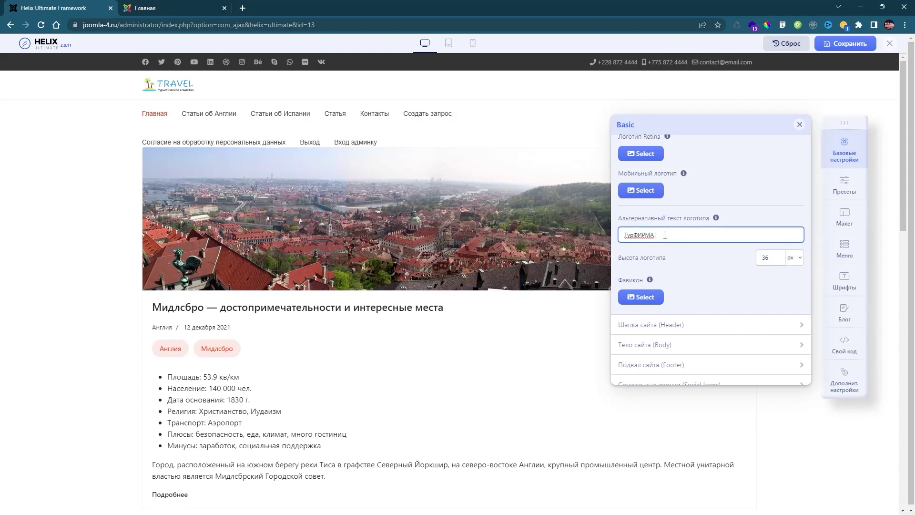
pyautogui.press('BackSpace')
pyautogui.moveTo(651, 237); pyautogui.dragTo(696, 237)
pyautogui.write('Е')
pyautogui.click(694, 259)
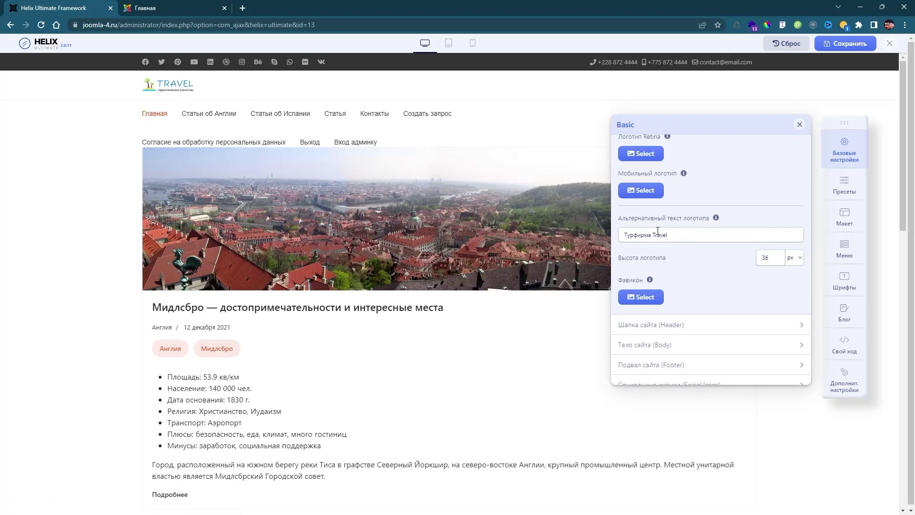
pyautogui.tripleClick(684, 232)
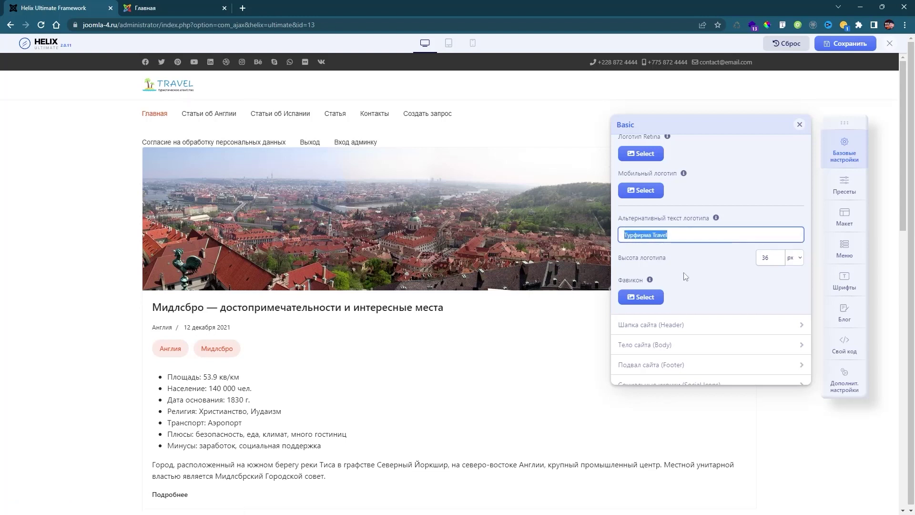
pyautogui.click(848, 46)
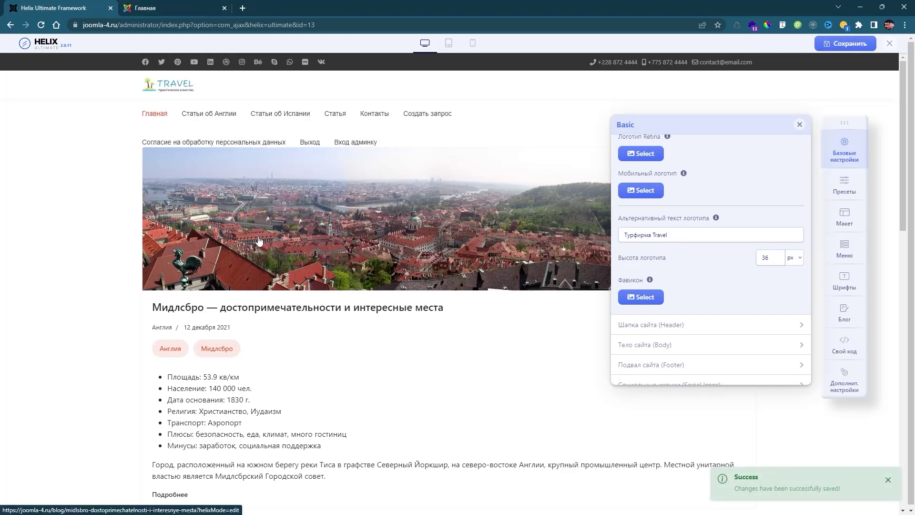
# - Reload the site's home page, inspect the logo image's alt attribute in the page code, and close the developer tools
pyautogui.hotkey('ctrl', 'Tab')
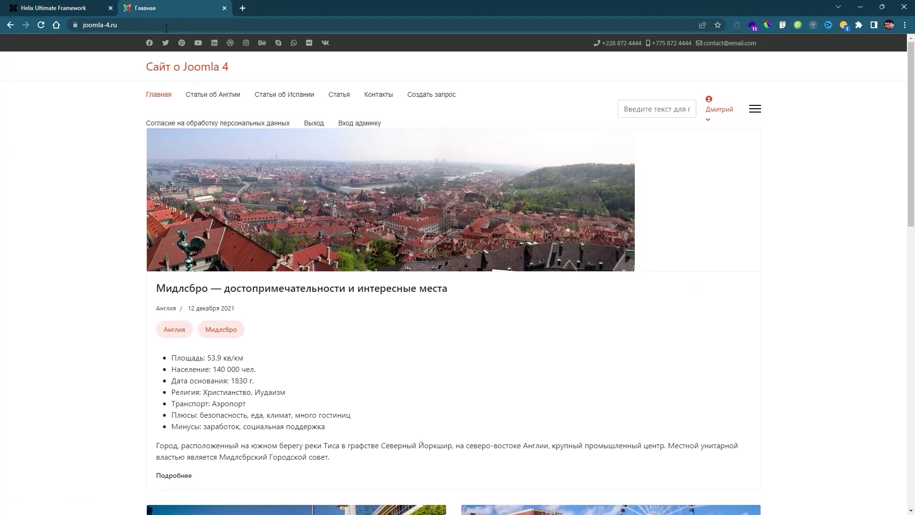
pyautogui.press('F5')
pyautogui.rightClick(177, 64)
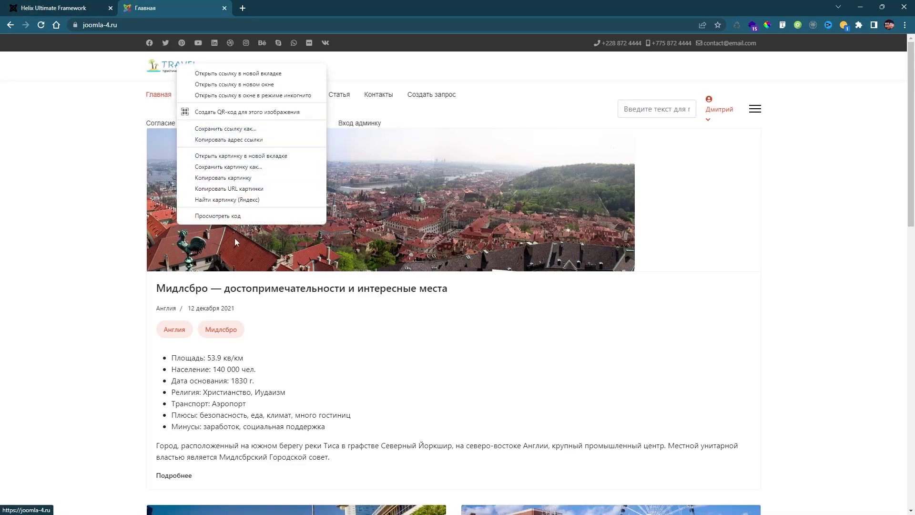
pyautogui.click(241, 216)
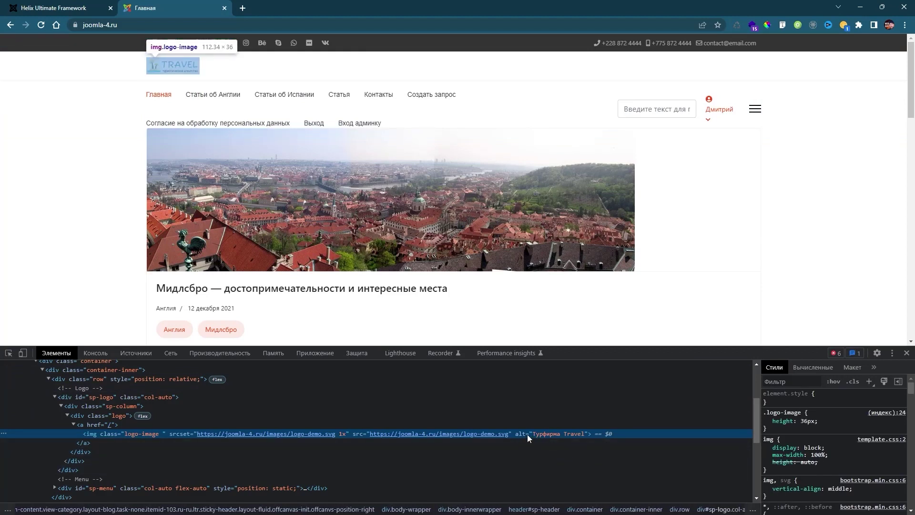
pyautogui.moveTo(520, 434)
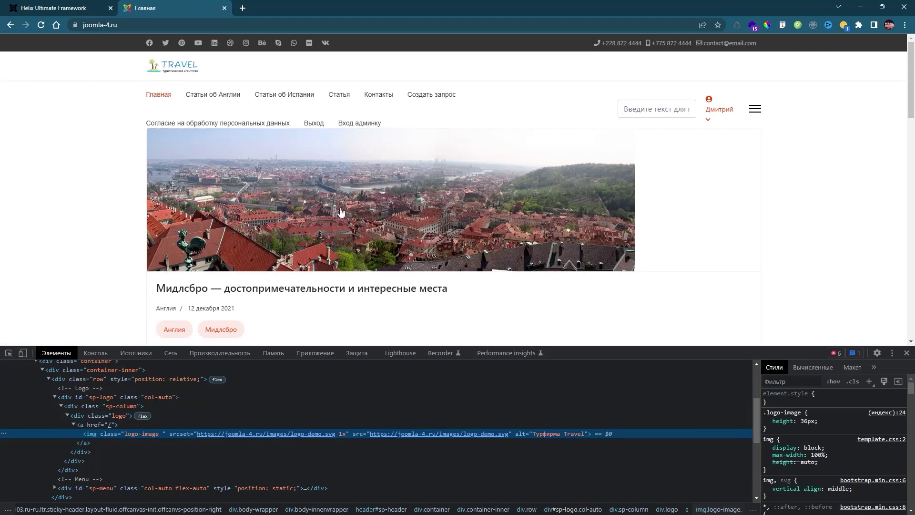
pyautogui.click(906, 353)
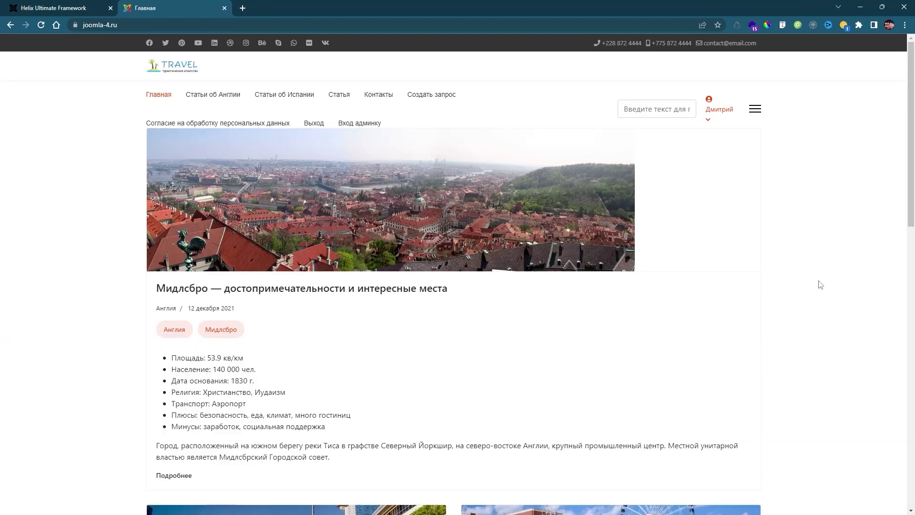
pyautogui.click(55, 8)
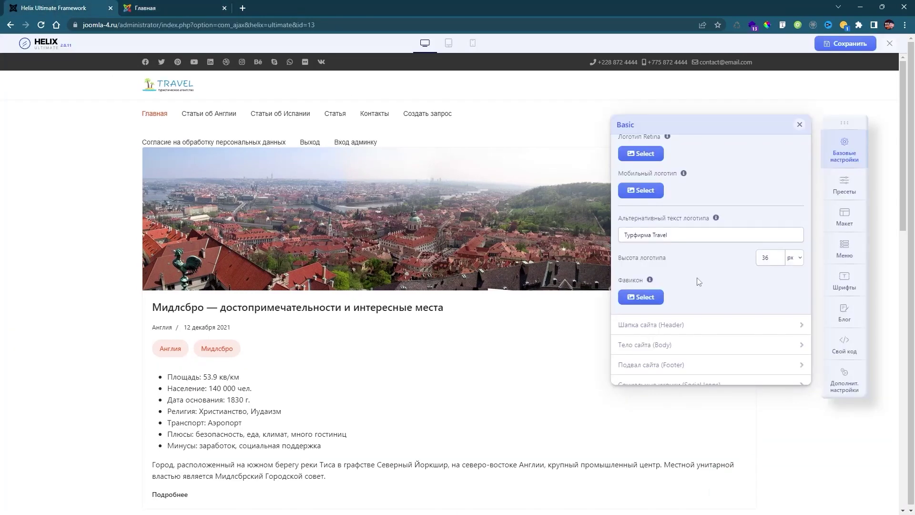
pyautogui.doubleClick(772, 258)
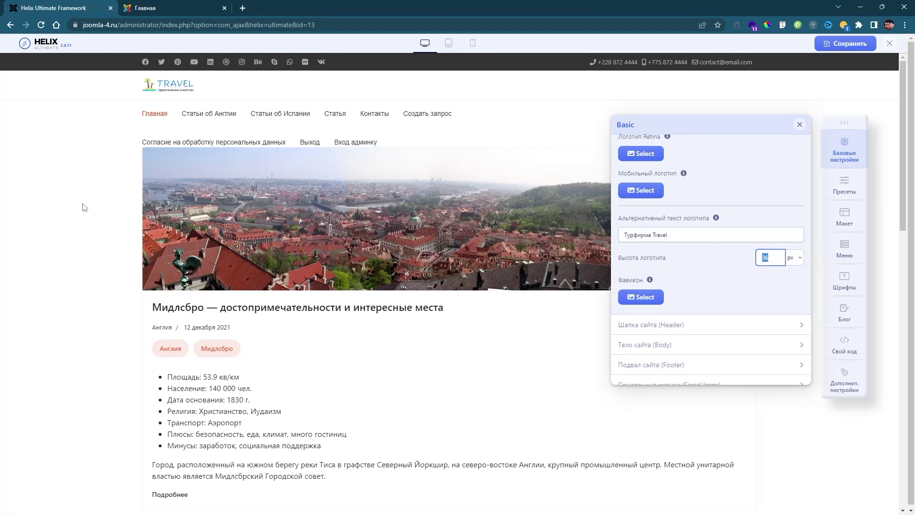
pyautogui.rightClick(175, 86)
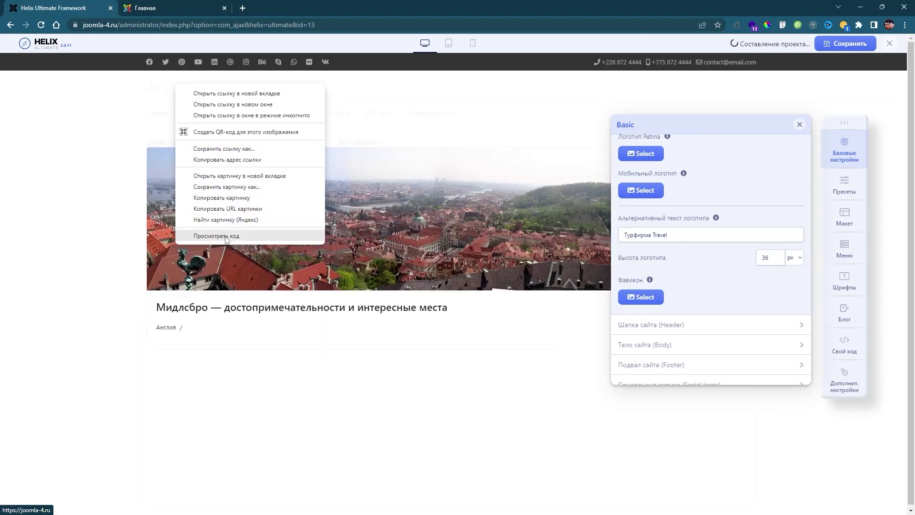
pyautogui.click(52, 206)
# - Inspect the logo image on the site's home page and view its rendered and intrinsic dimensions
pyautogui.click(145, 8)
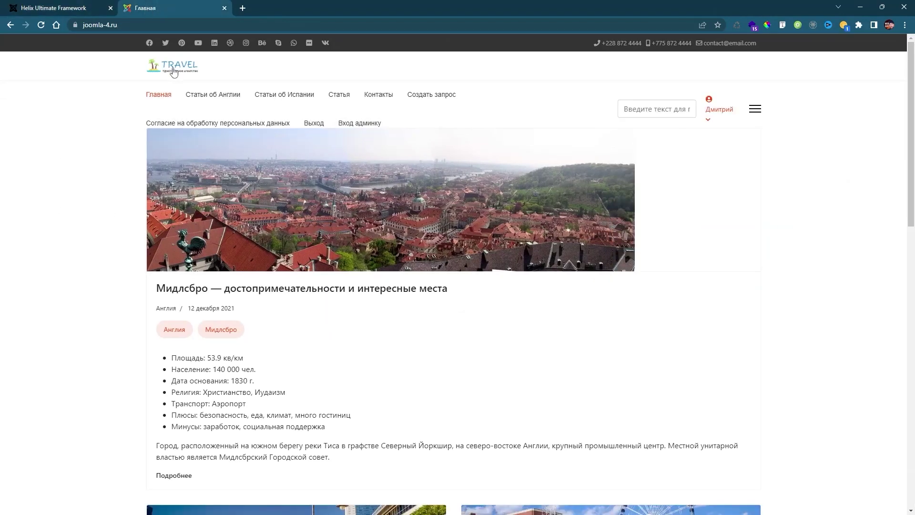
pyautogui.rightClick(173, 67)
pyautogui.click(237, 219)
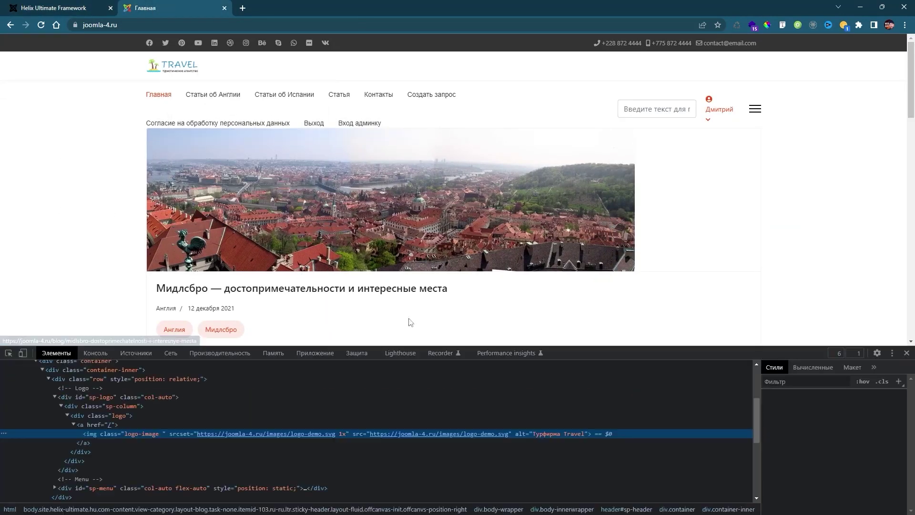
pyautogui.moveTo(484, 431)
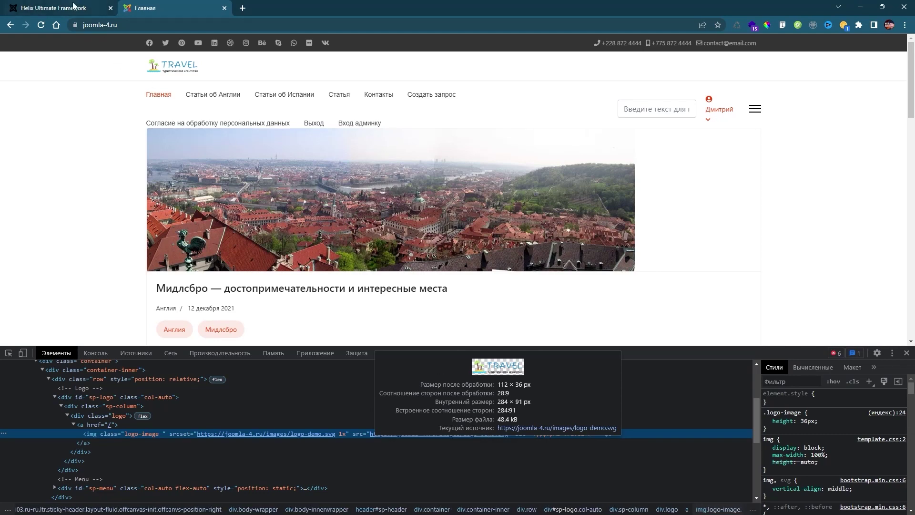
# - Return to the Helix Ultimate settings and set the logo height to 91 px
pyautogui.hotkey('ctrl', 'Tab')
pyautogui.moveTo(763, 260); pyautogui.dragTo(786, 259)
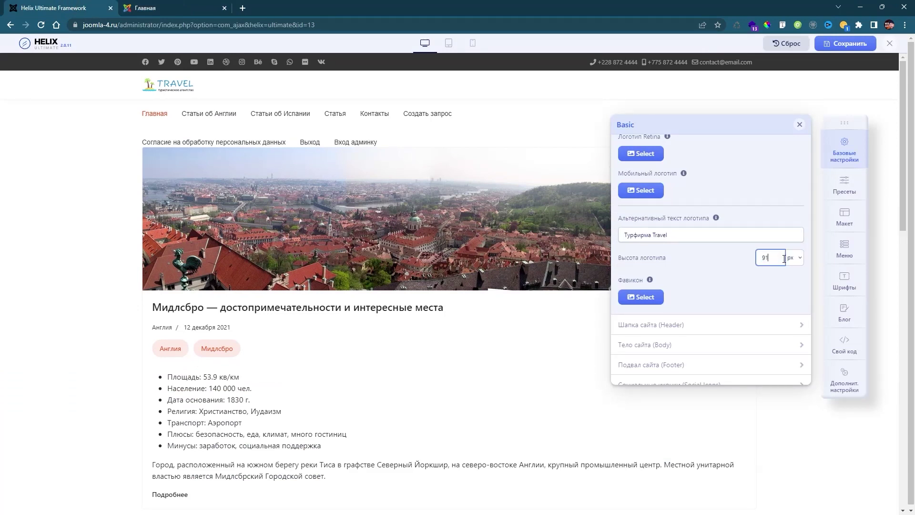
pyautogui.write('91')
pyautogui.click(711, 260)
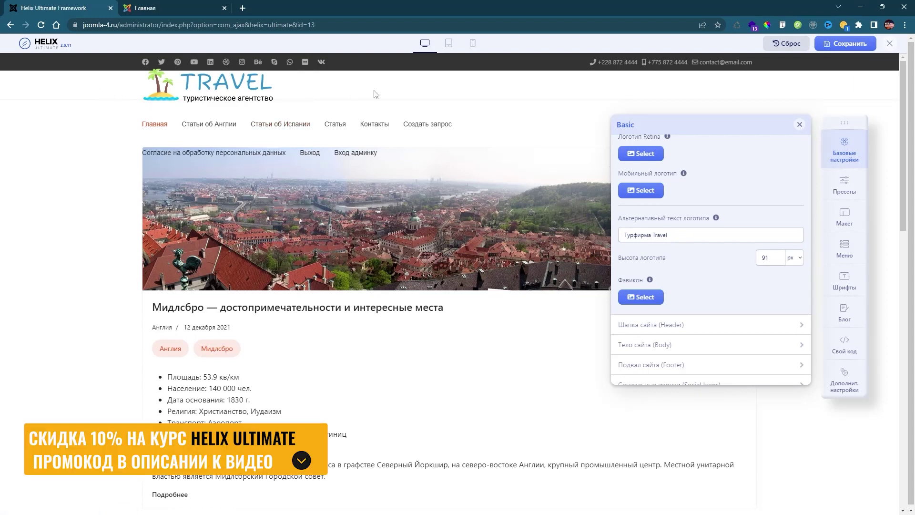
# - Set the header height (Высота заголовка) to 100 px in the site header settings
pyautogui.click(675, 328)
pyautogui.scroll(-5, 675, 329)
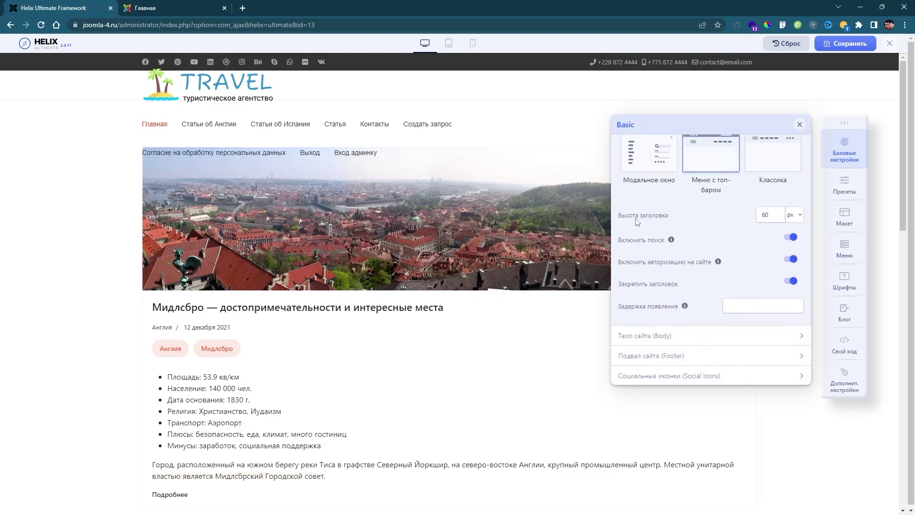
pyautogui.click(761, 215)
pyautogui.scroll(4, 715, 248)
pyautogui.scroll(-3, 706, 248)
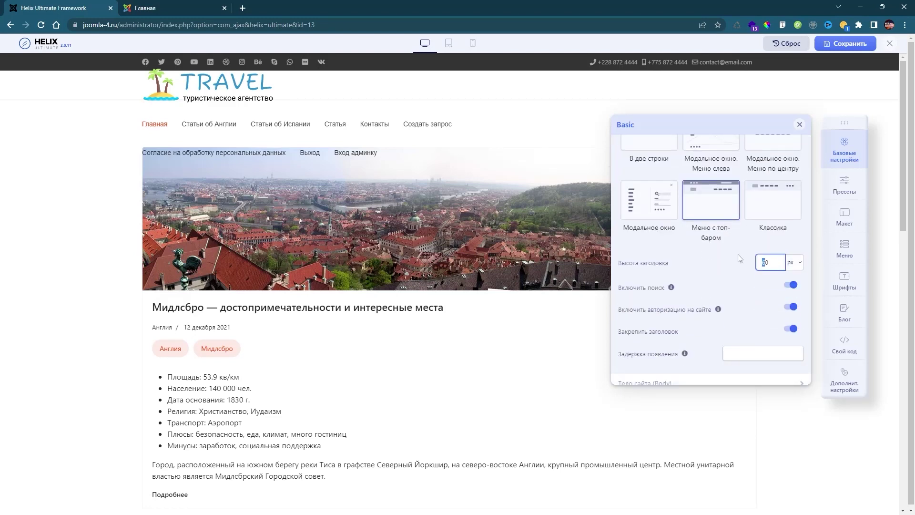
pyautogui.doubleClick(771, 264)
pyautogui.write('100')
pyautogui.click(729, 256)
pyautogui.scroll(2, 727, 268)
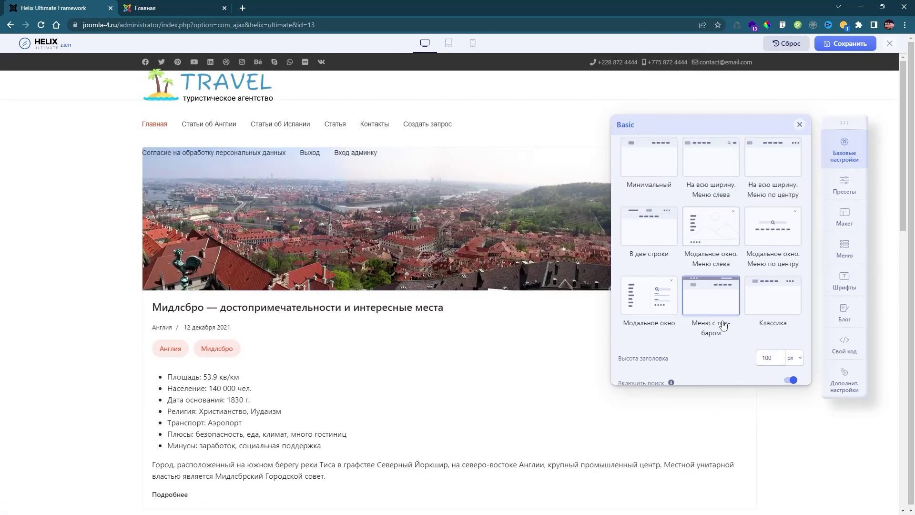
# - Reopen the site logo settings and set the logo height to 70 px
pyautogui.scroll(1, 724, 328)
pyautogui.scroll(-3, 729, 331)
pyautogui.scroll(4, 741, 243)
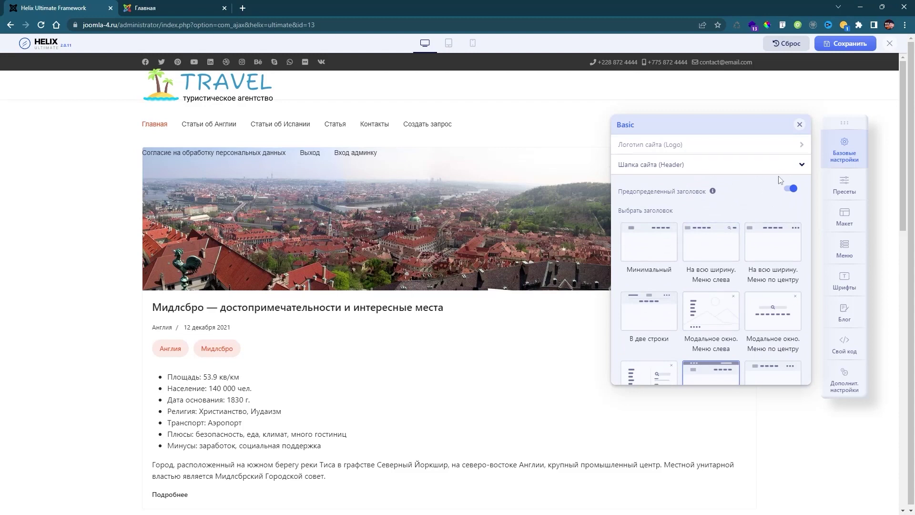
pyautogui.click(701, 144)
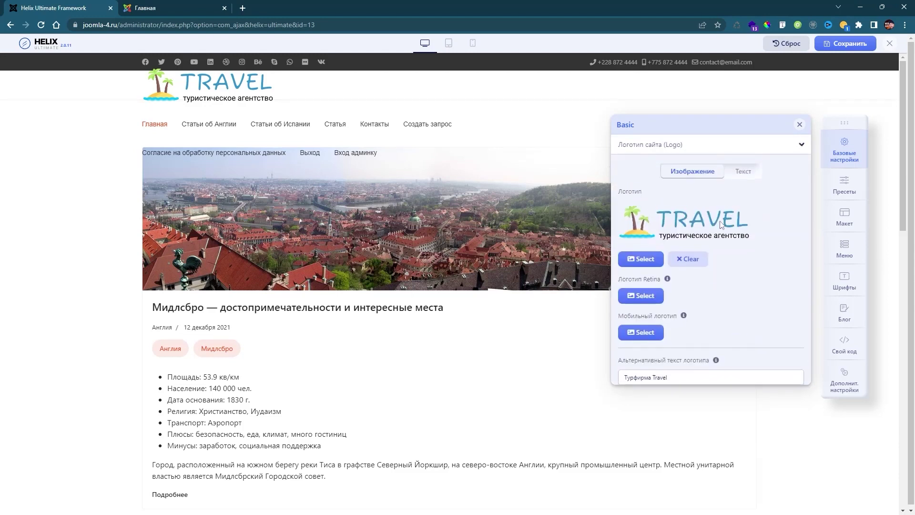
pyautogui.scroll(-2, 744, 296)
pyautogui.moveTo(767, 257); pyautogui.dragTo(742, 259)
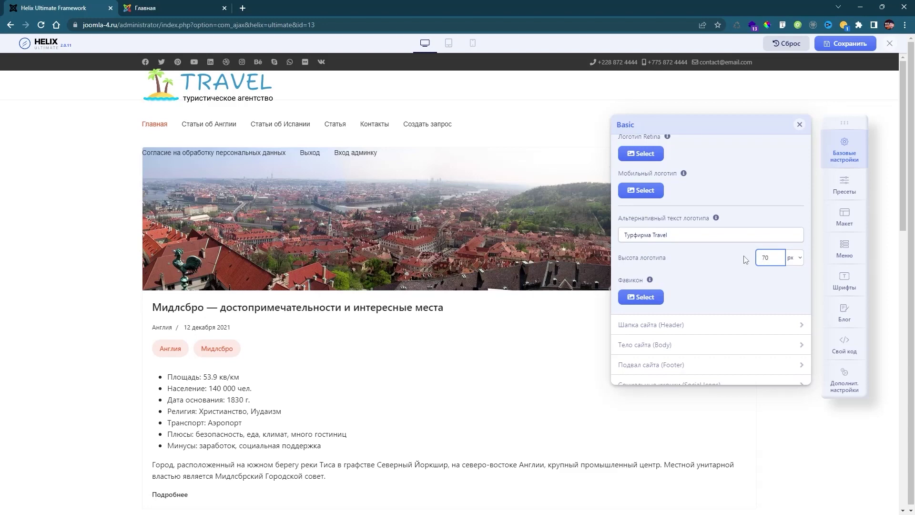
pyautogui.click(746, 260)
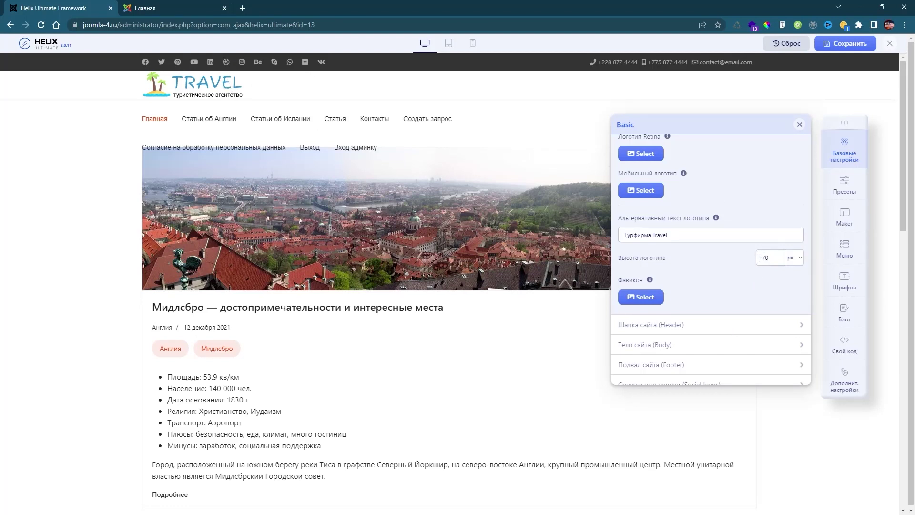
# - Reduce the logo height to 65 px
pyautogui.moveTo(771, 259); pyautogui.dragTo(757, 260)
pyautogui.write('65')
pyautogui.click(729, 268)
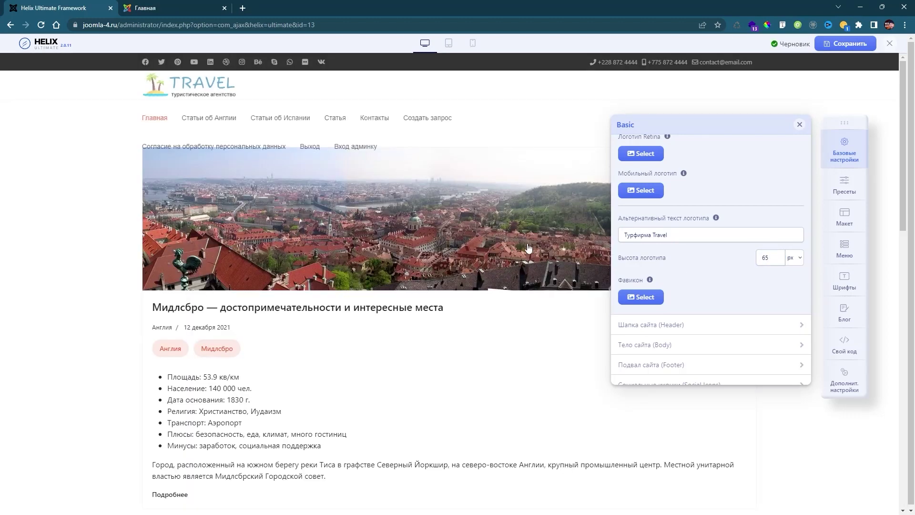
# - Set the header height back to 60 px in the site header settings
pyautogui.click(726, 326)
pyautogui.scroll(-2, 729, 286)
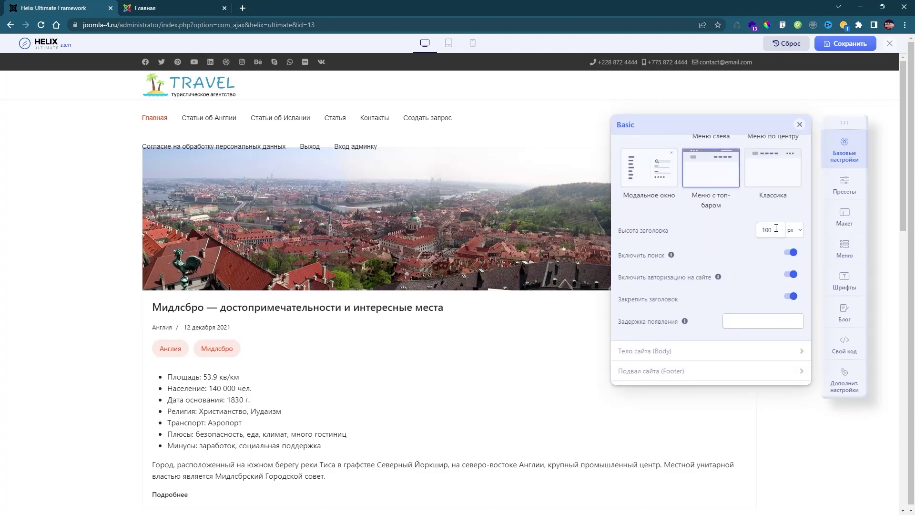
pyautogui.click(737, 234)
pyautogui.write('60')
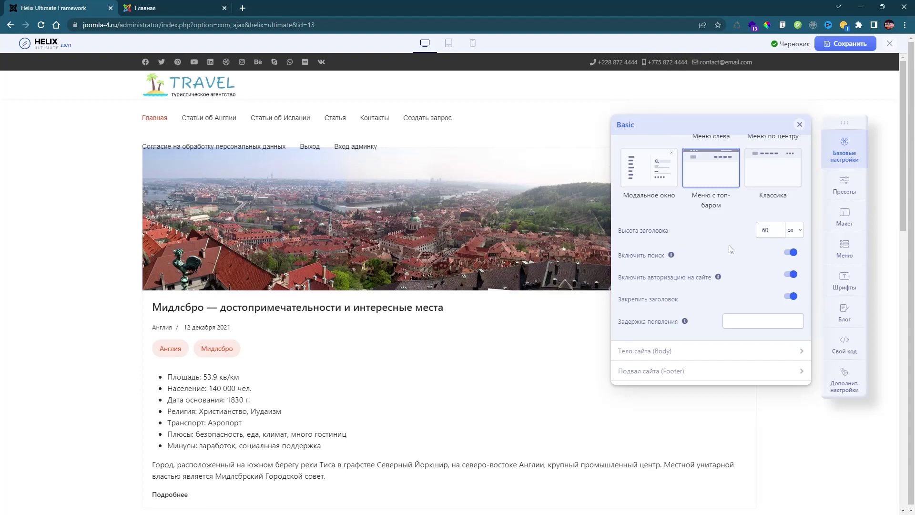
# - Go back to the site logo settings and set the logo height to 60 px
pyautogui.scroll(3, 744, 238)
pyautogui.scroll(3, 747, 240)
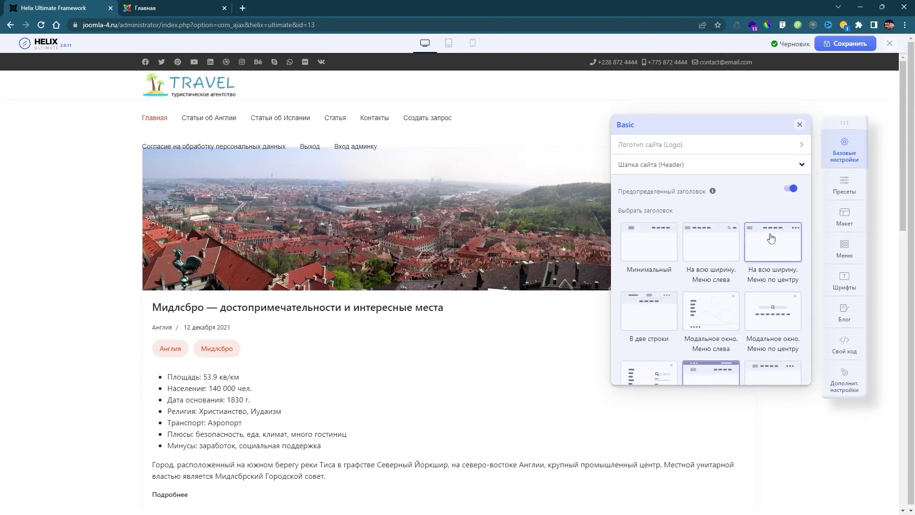
pyautogui.click(801, 166)
pyautogui.click(802, 149)
pyautogui.scroll(-3, 758, 281)
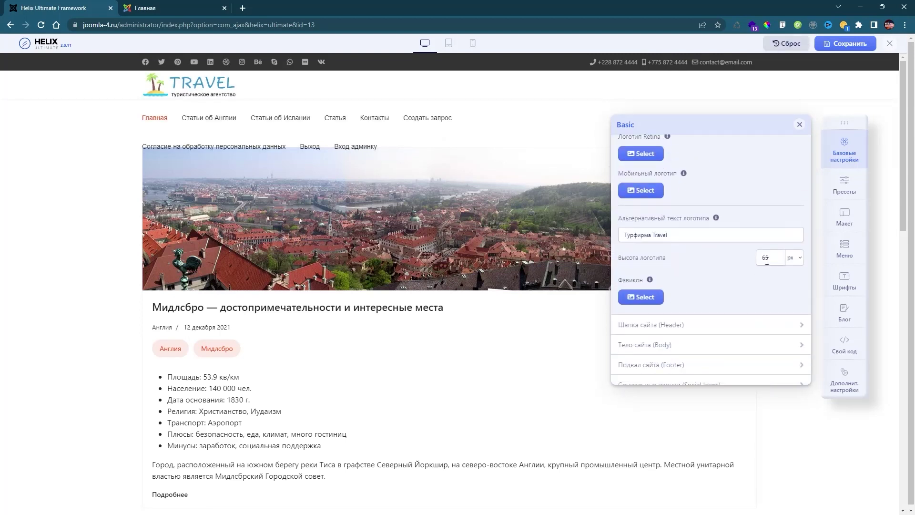
pyautogui.doubleClick(768, 257)
pyautogui.write('60')
pyautogui.click(720, 262)
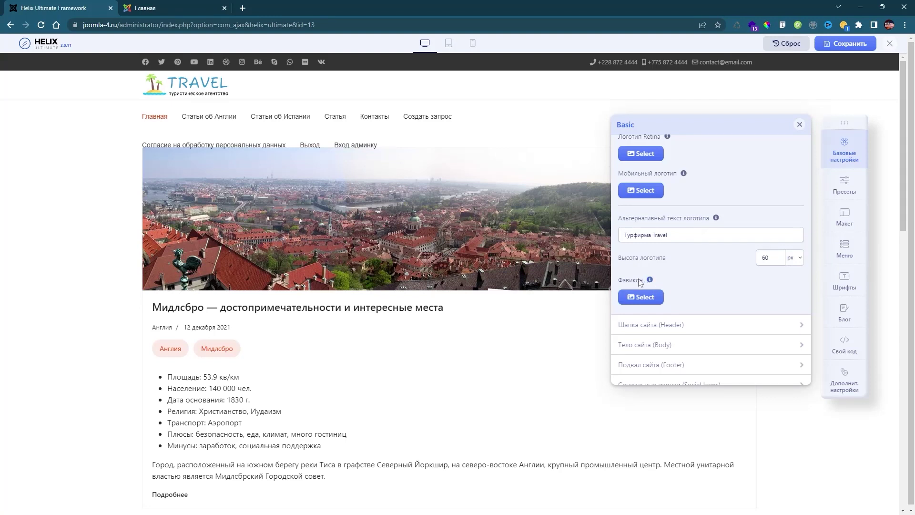
# - Show the favicon option's description and read the required image size and file formats
pyautogui.click(651, 281)
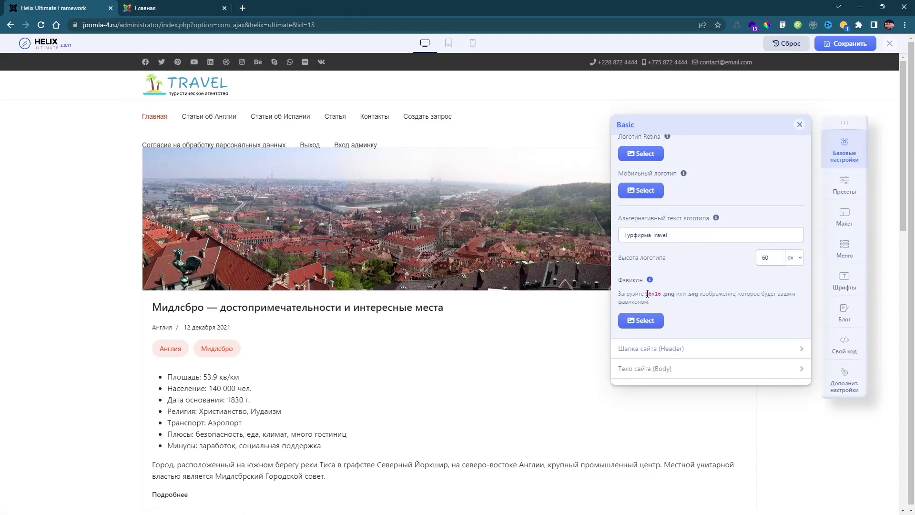
pyautogui.moveTo(647, 293); pyautogui.dragTo(662, 293)
pyautogui.moveTo(663, 295); pyautogui.dragTo(700, 294)
# - Switch to Figma, check the dimensions of the logo frame and the small palm-tree frame, and return to the browser
pyautogui.hotkey('alt', 'Tab')
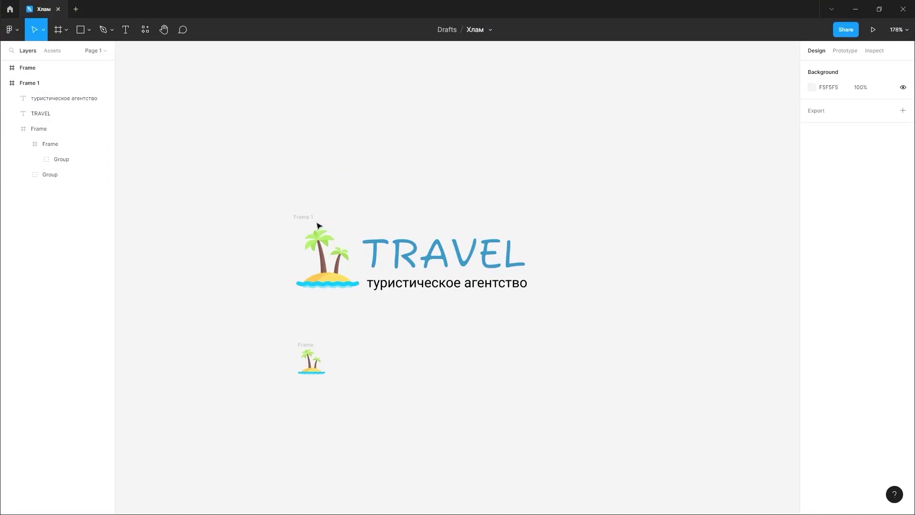
pyautogui.click(308, 219)
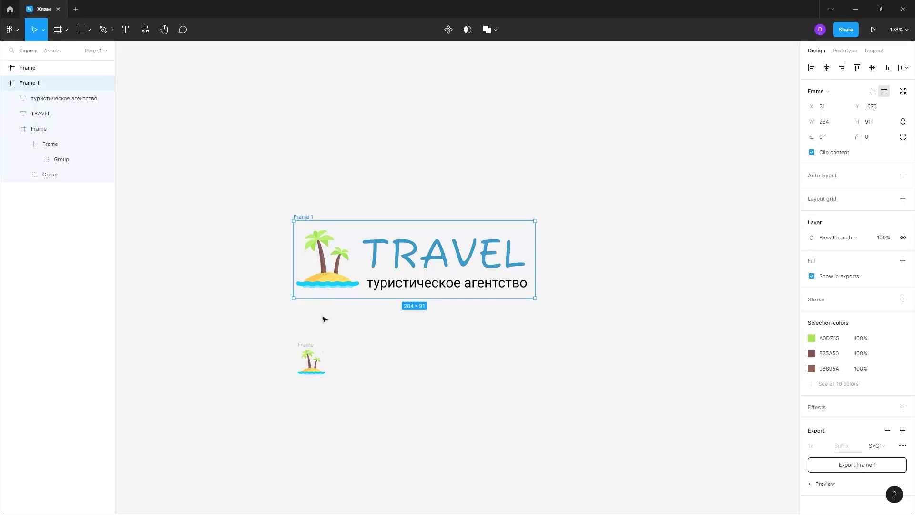
pyautogui.click(312, 365)
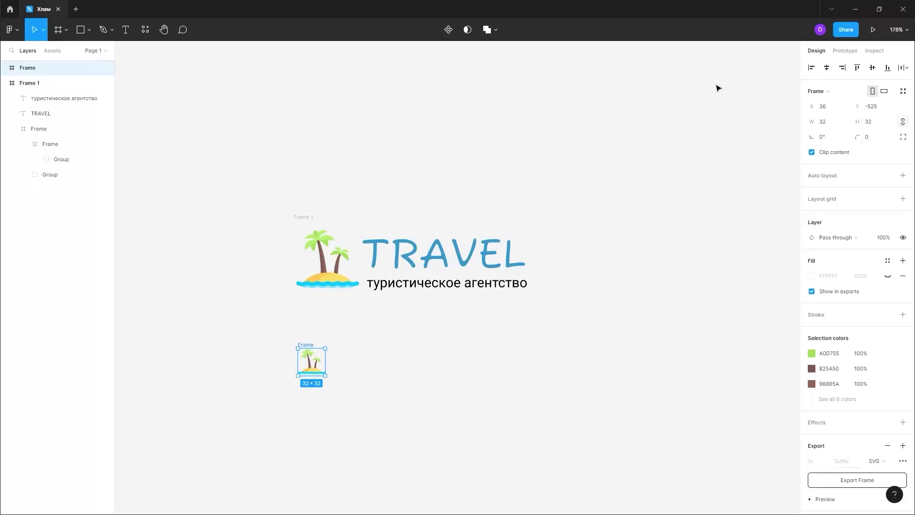
pyautogui.click(856, 10)
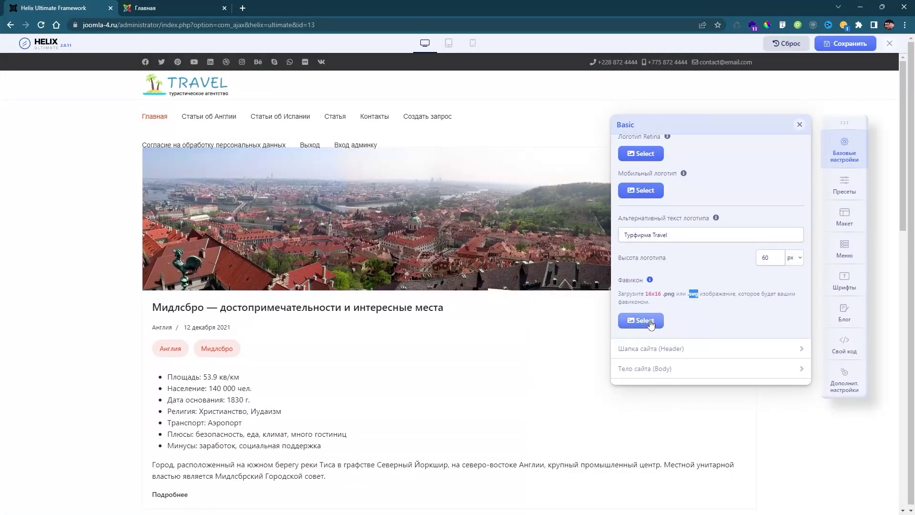
# - Upload favicon.svg from DOWNLOADS (E:) to the site's images and select it as the favicon
pyautogui.click(651, 325)
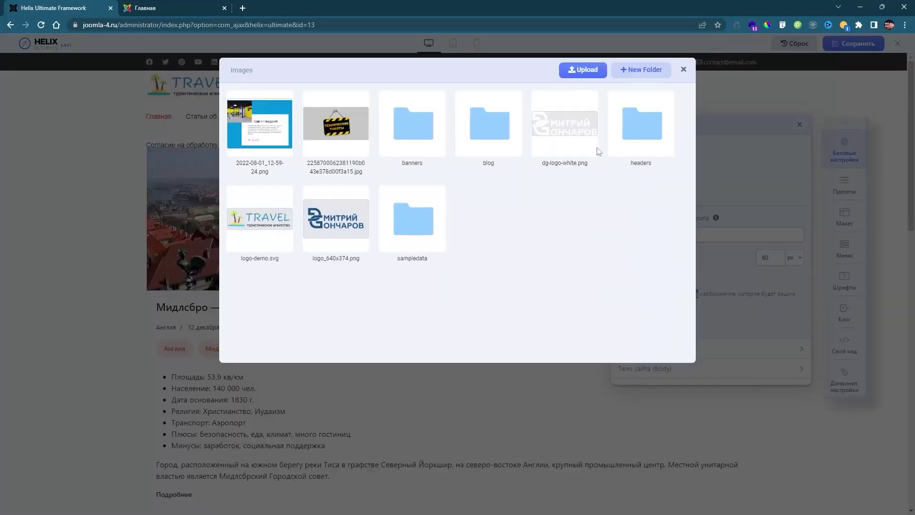
pyautogui.click(583, 70)
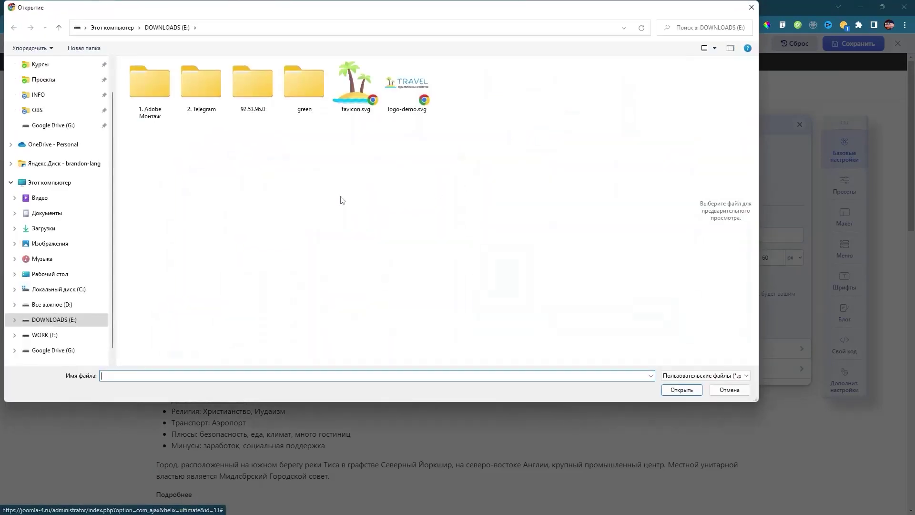
pyautogui.click(363, 83)
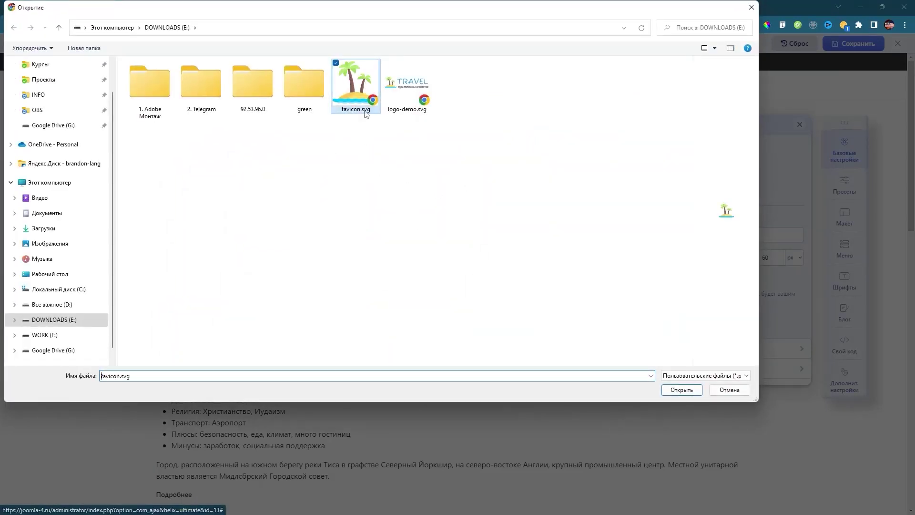
pyautogui.click(687, 391)
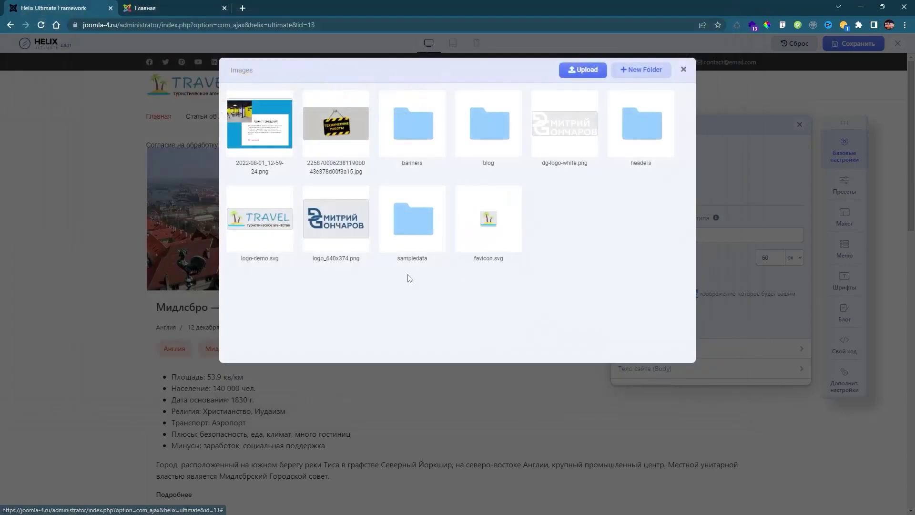
pyautogui.click(510, 199)
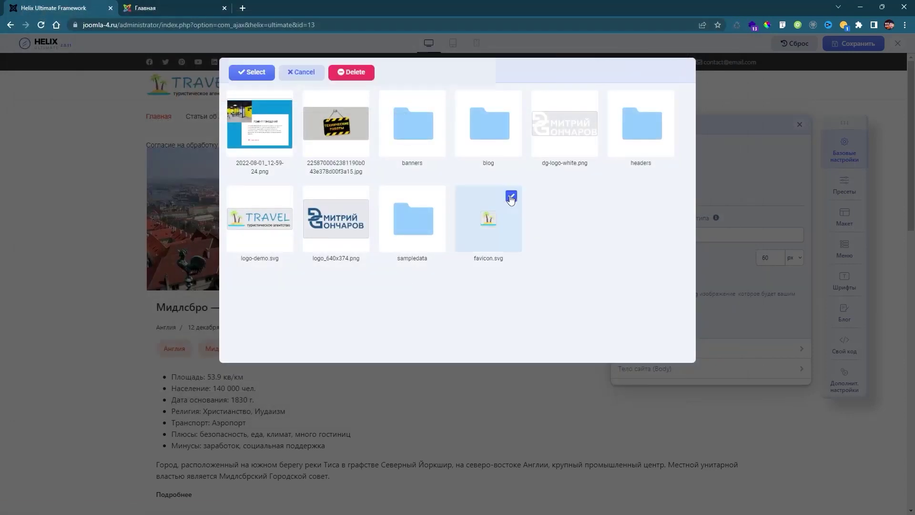
pyautogui.click(250, 74)
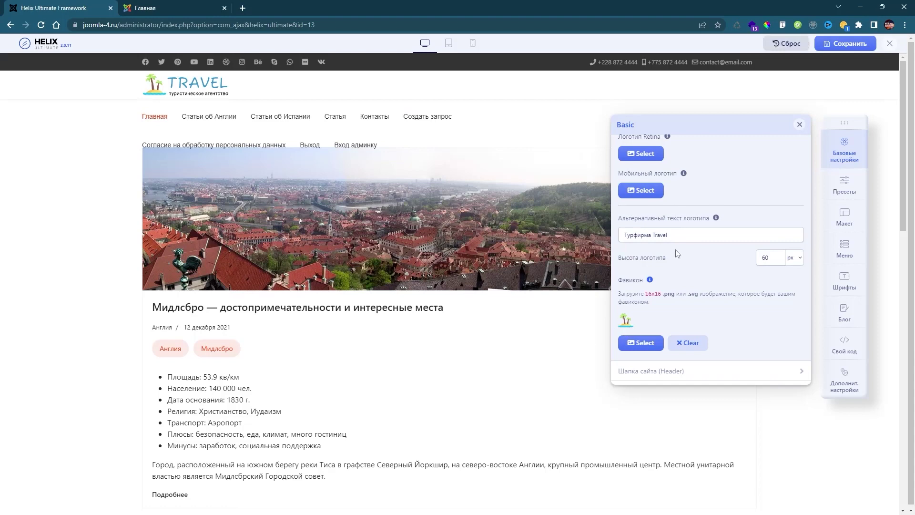
# - Save the template settings and reload the site's home page
pyautogui.click(847, 43)
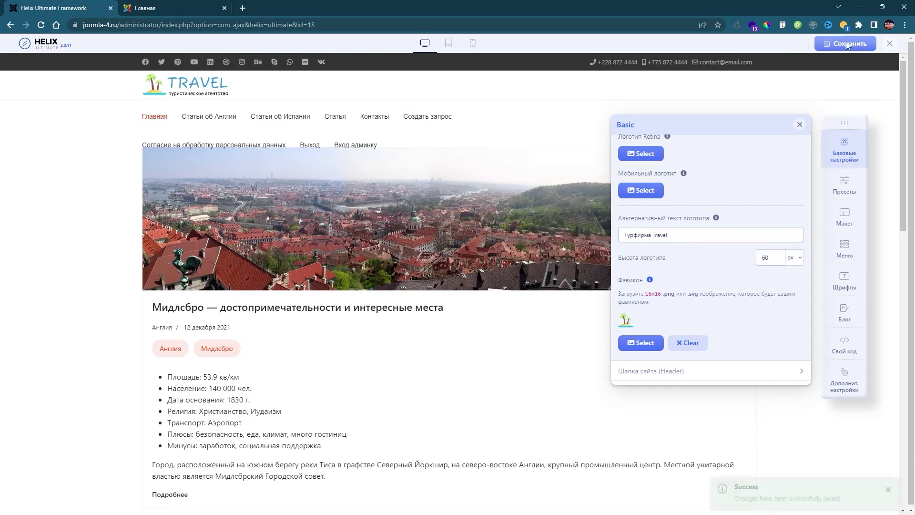
pyautogui.click(184, 8)
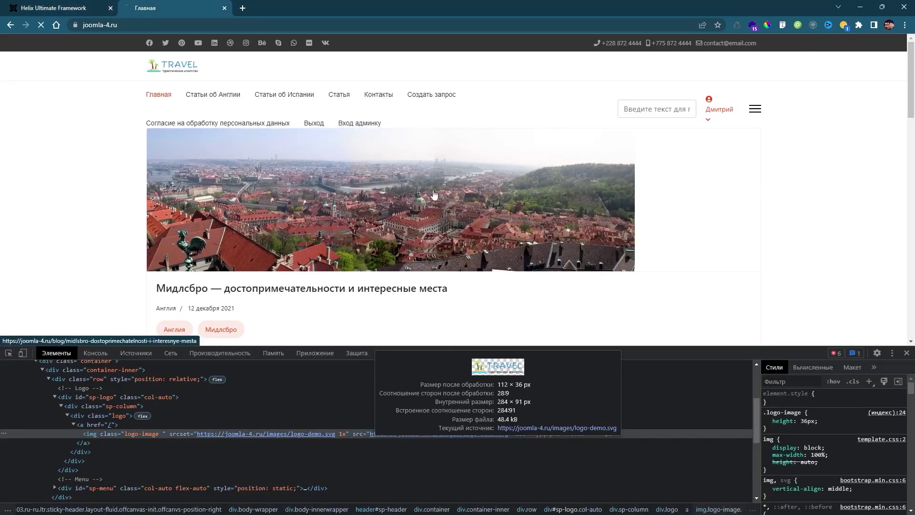
pyautogui.press('F5')
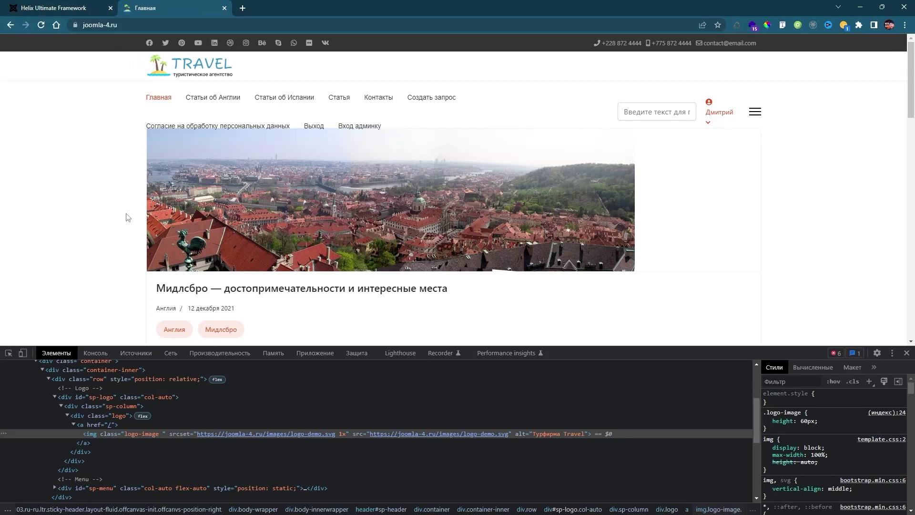
# - Search Yandex for "eeee" in a new browser tab and look at the site favicons beside the results
pyautogui.click(243, 8)
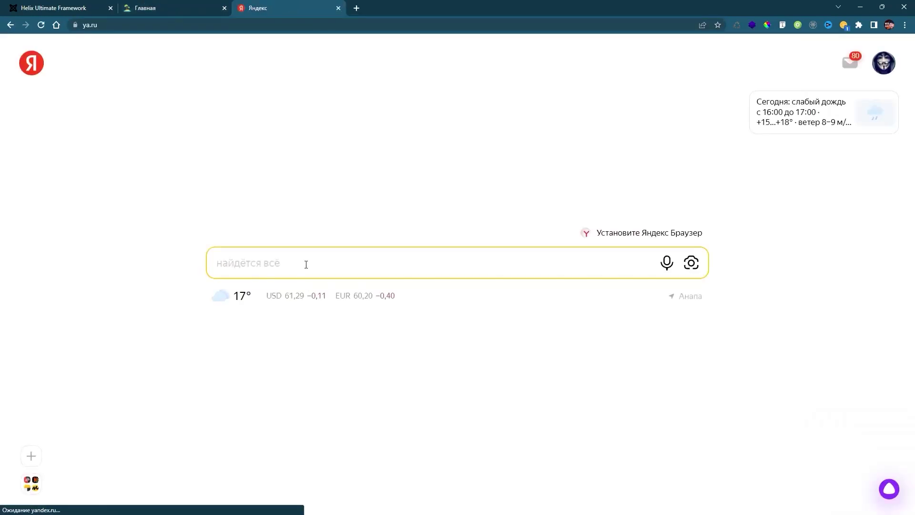
pyautogui.click(307, 264)
pyautogui.write('eeee')
pyautogui.press('Return')
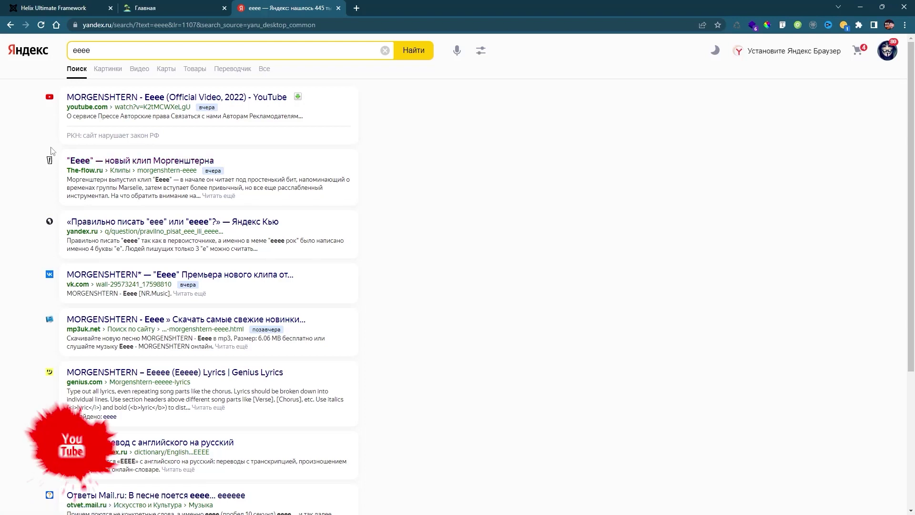
pyautogui.scroll(-3, 53, 352)
pyautogui.scroll(5, 53, 352)
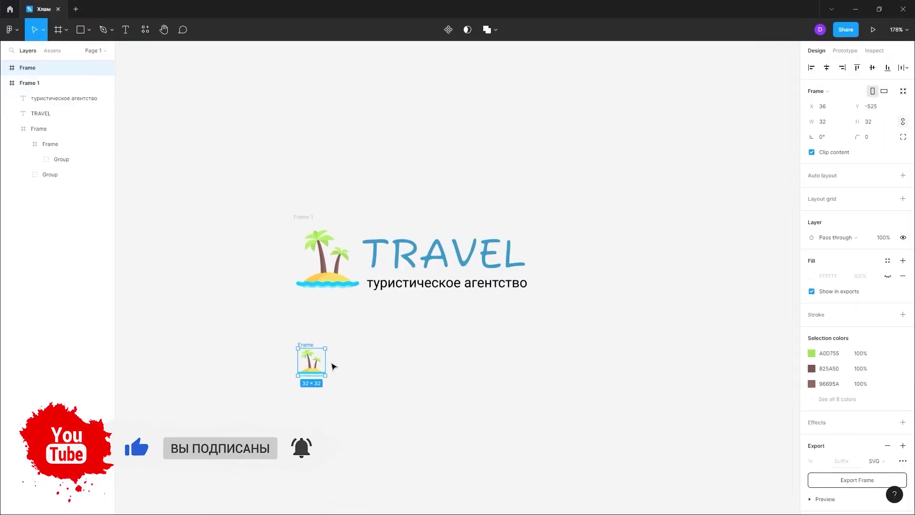
# - Switch to Figma and make the FFFFFF fill of the small palm-tree frame visible
pyautogui.click(333, 366)
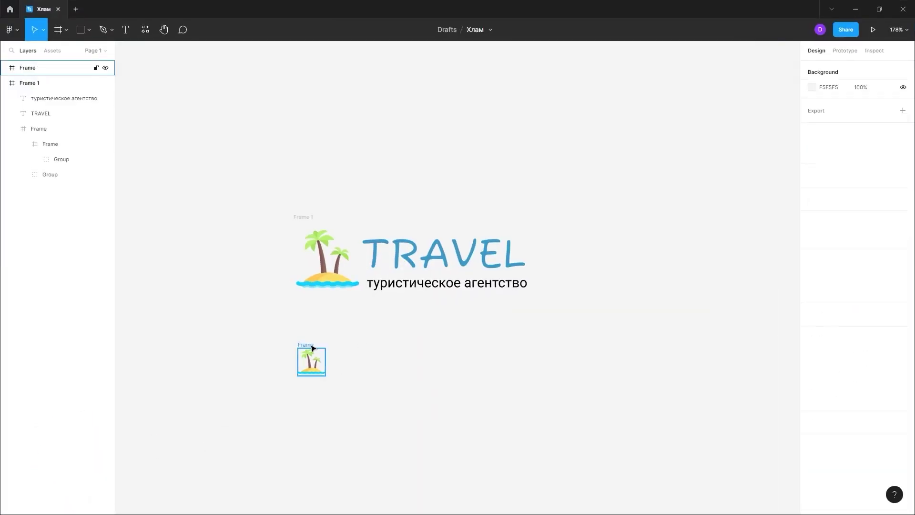
pyautogui.click(312, 348)
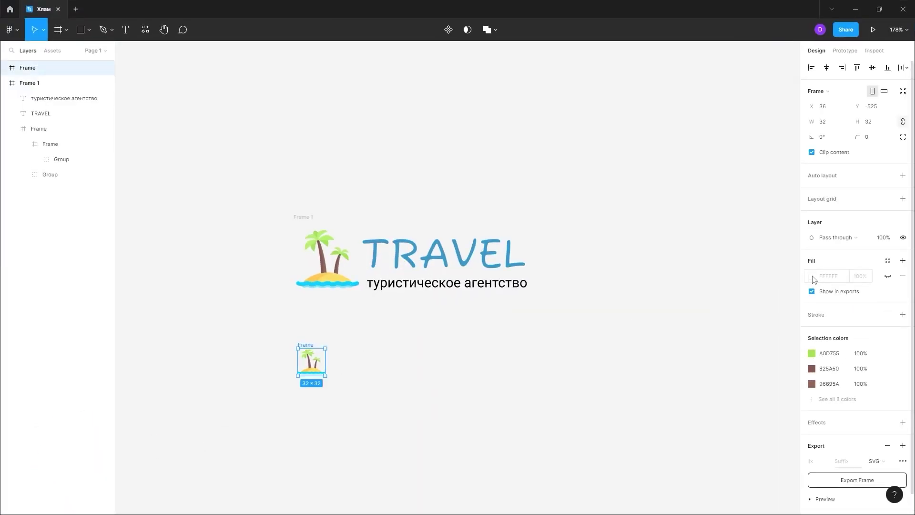
pyautogui.click(888, 276)
pyautogui.click(477, 434)
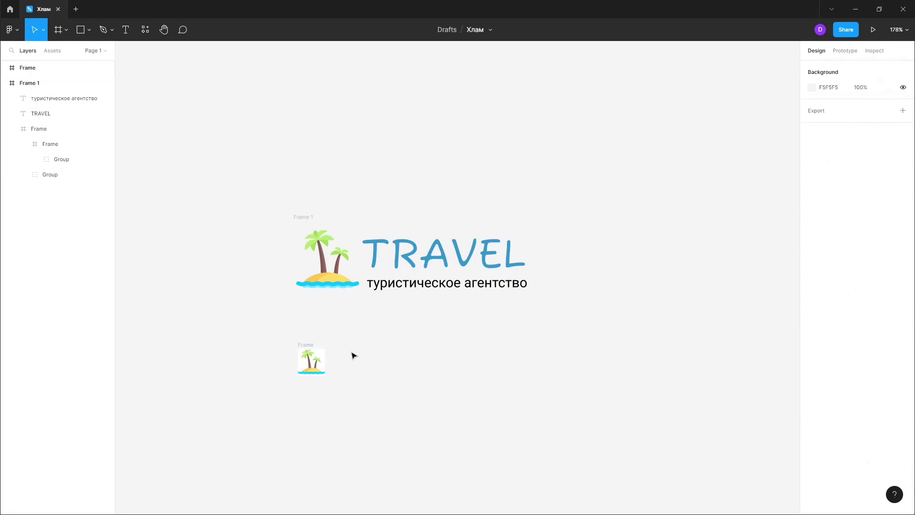
# - Leave Figma, close the Yandex search results and switch back to the Helix Ultimate template editor in the browser
pyautogui.click(857, 11)
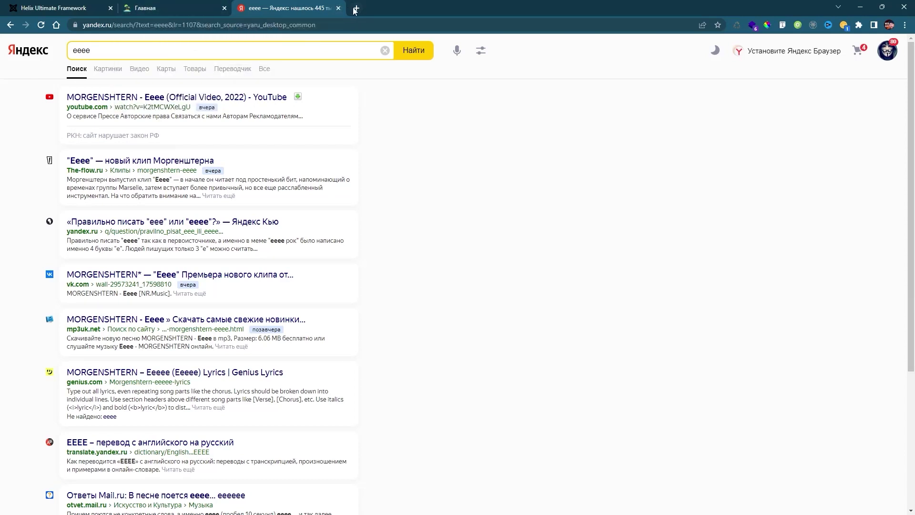
pyautogui.click(339, 8)
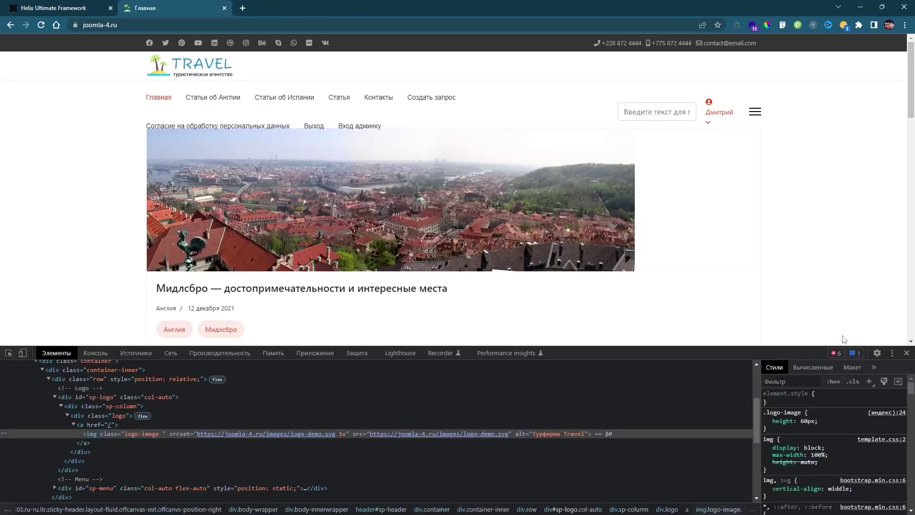
pyautogui.click(51, 13)
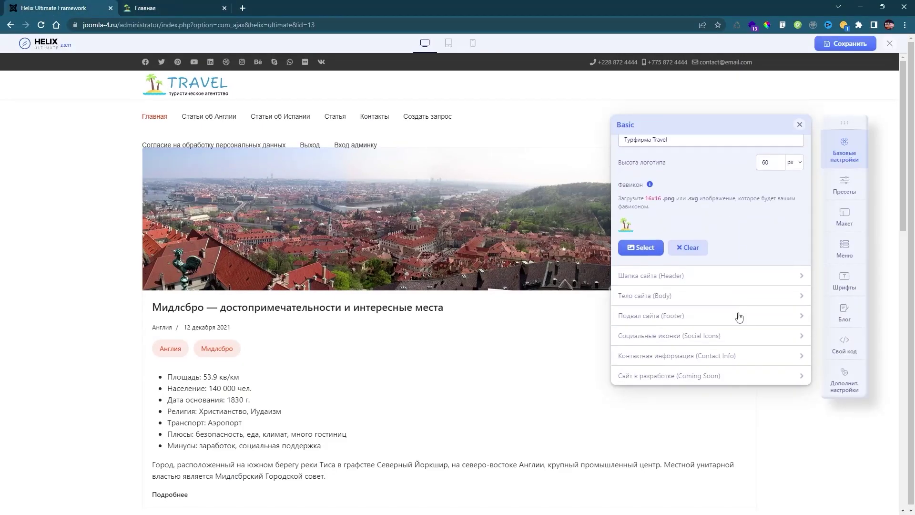
# - Review the image, alternative text, height and favicon options of the site logo section and collapse that section
pyautogui.scroll(4, 739, 317)
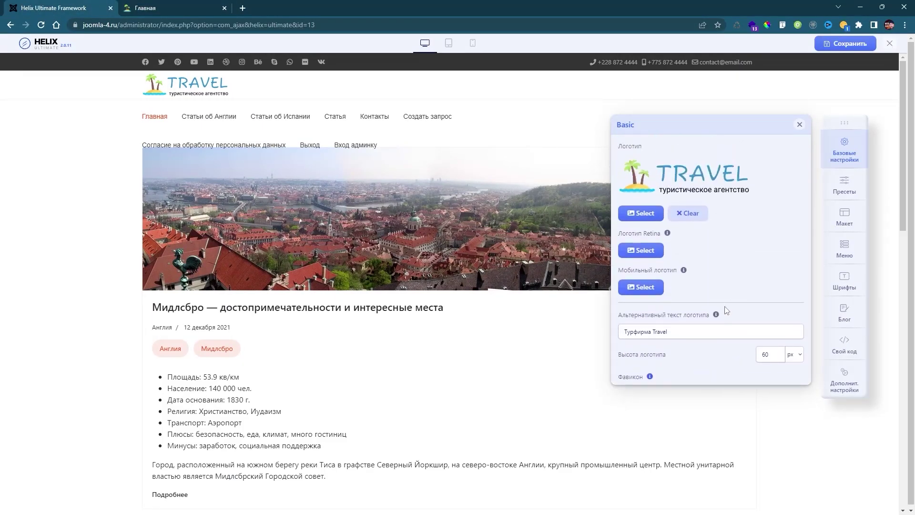
pyautogui.scroll(1, 727, 311)
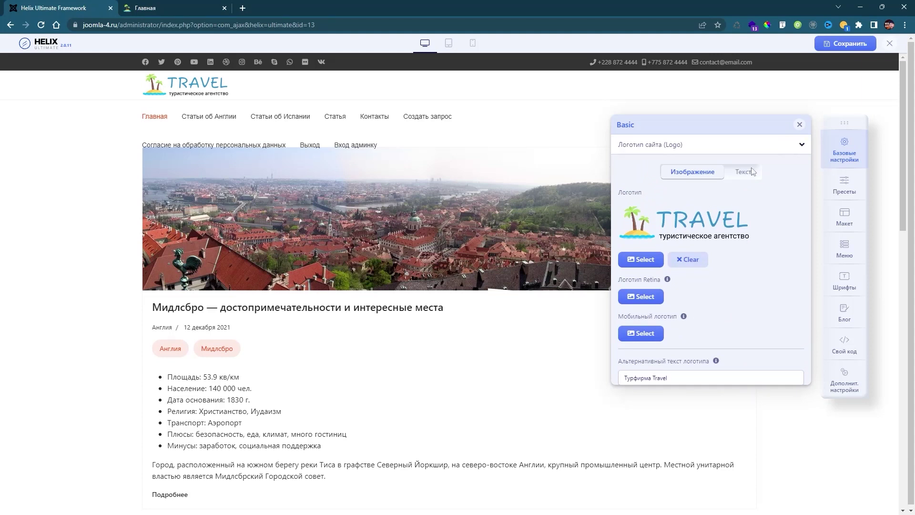
pyautogui.scroll(-3, 707, 233)
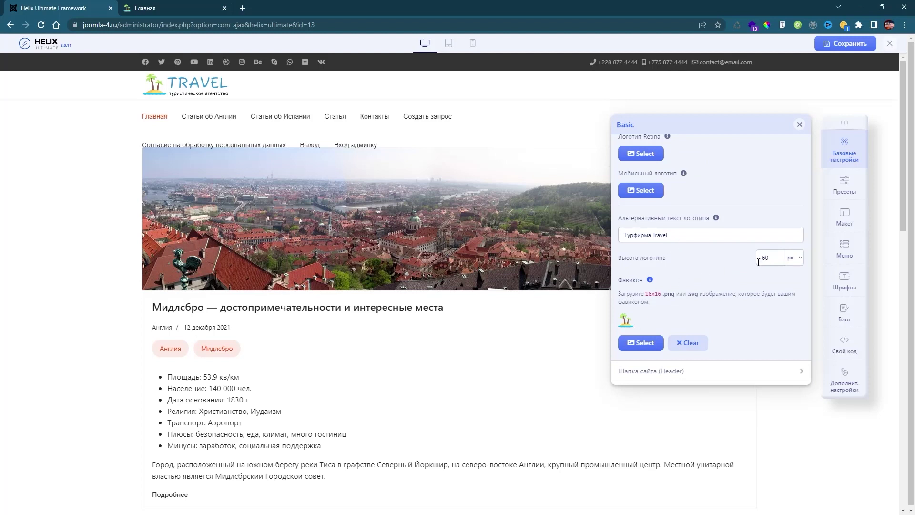
pyautogui.scroll(-2, 720, 308)
pyautogui.scroll(-1, 723, 317)
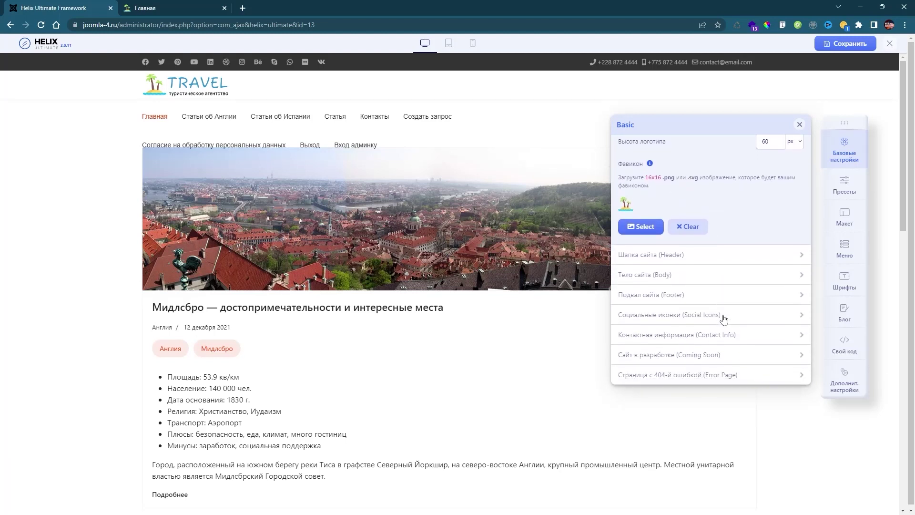
pyautogui.scroll(3, 723, 328)
pyautogui.scroll(3, 724, 328)
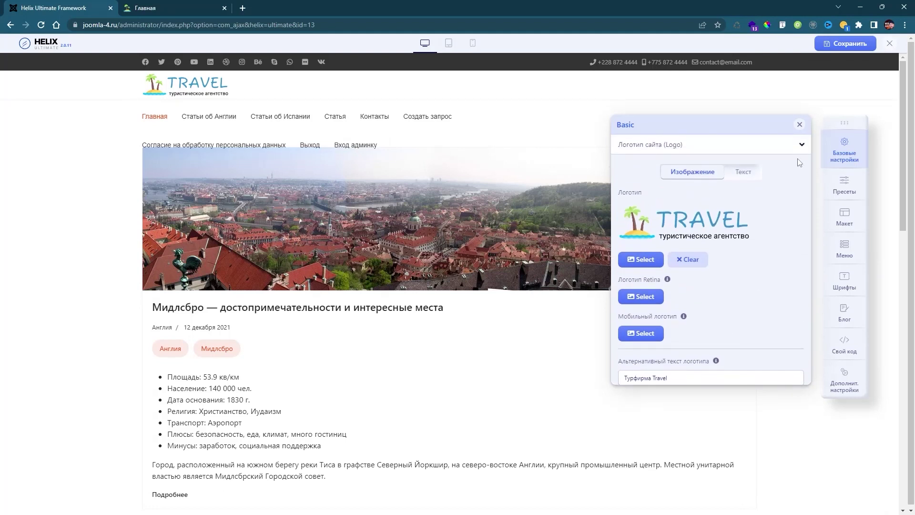
pyautogui.click(801, 149)
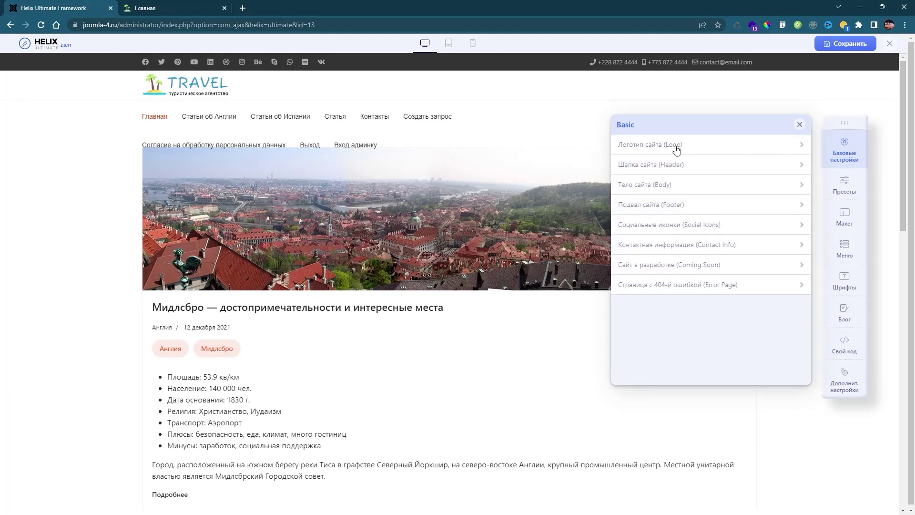